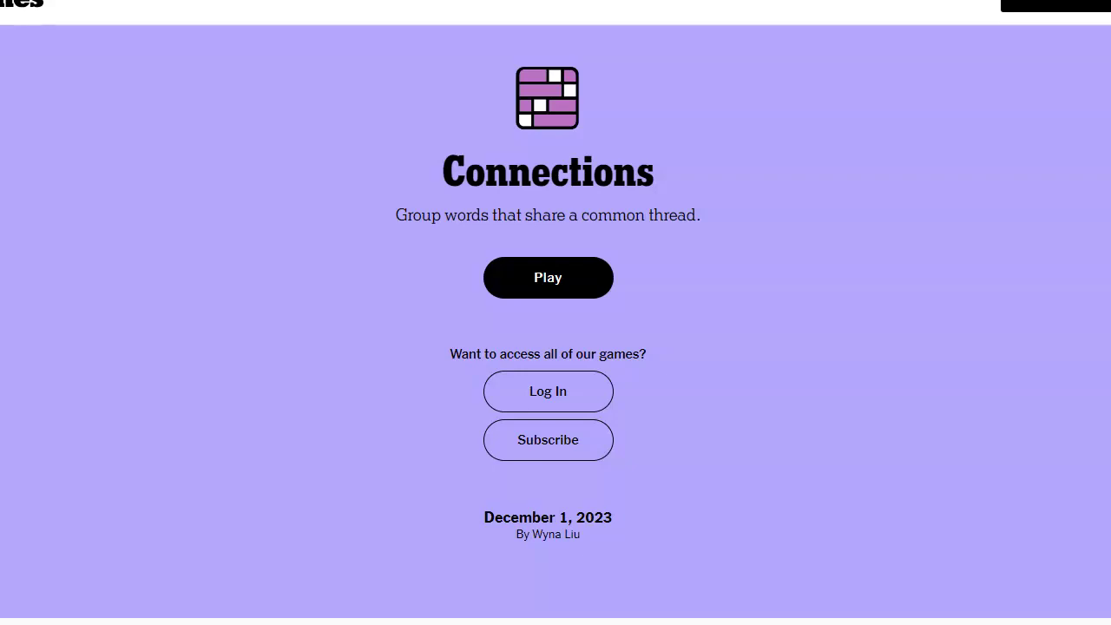
Start the December 1, 2023 Connections puzzle and dismiss the How to play instructions
click(560, 283)
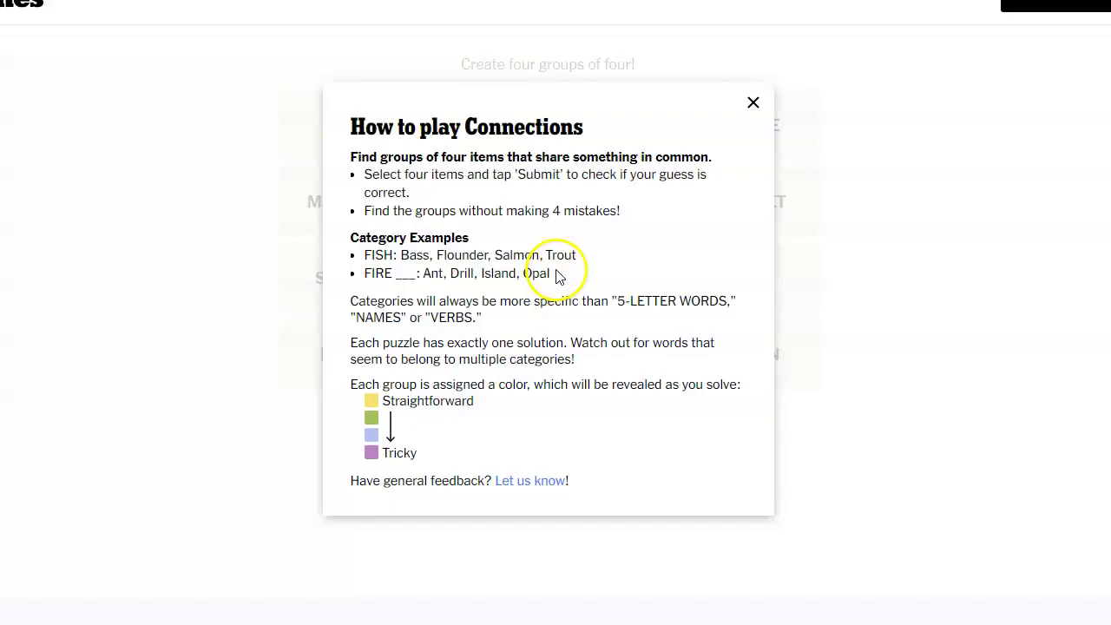
click(753, 104)
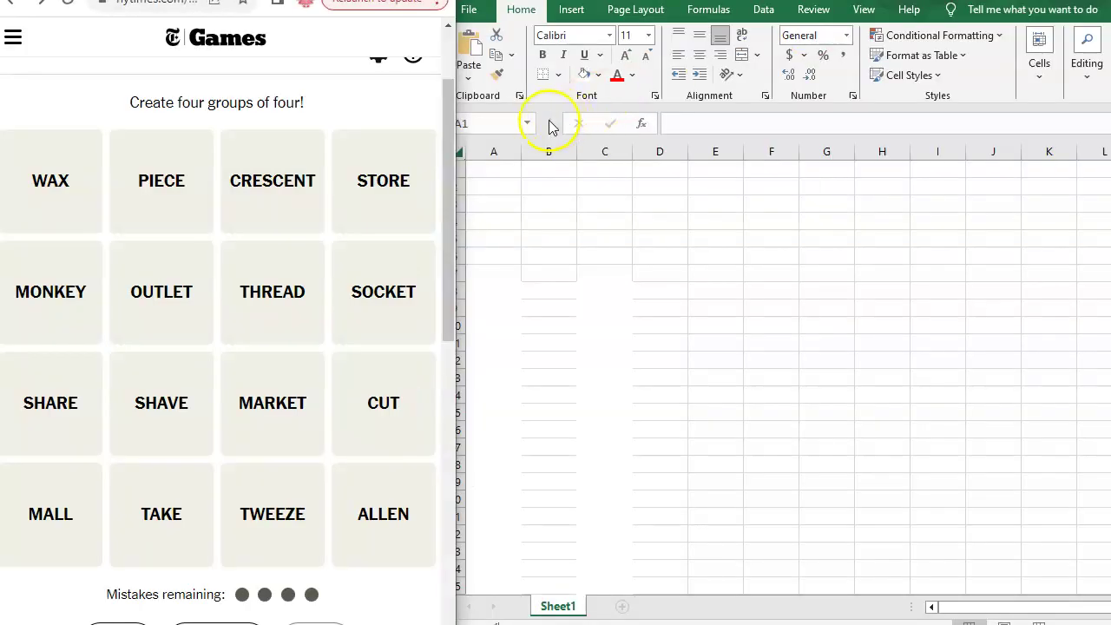
Enter crescent, monkey and socket in cells A1 to A3
key(ctrl+a)
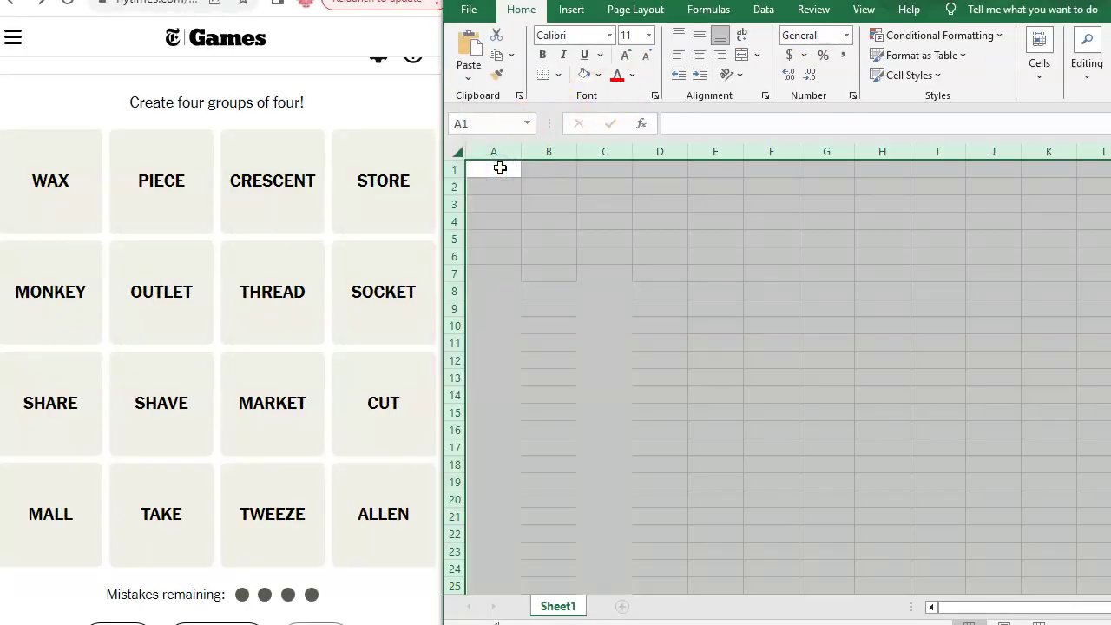
text(crescent)
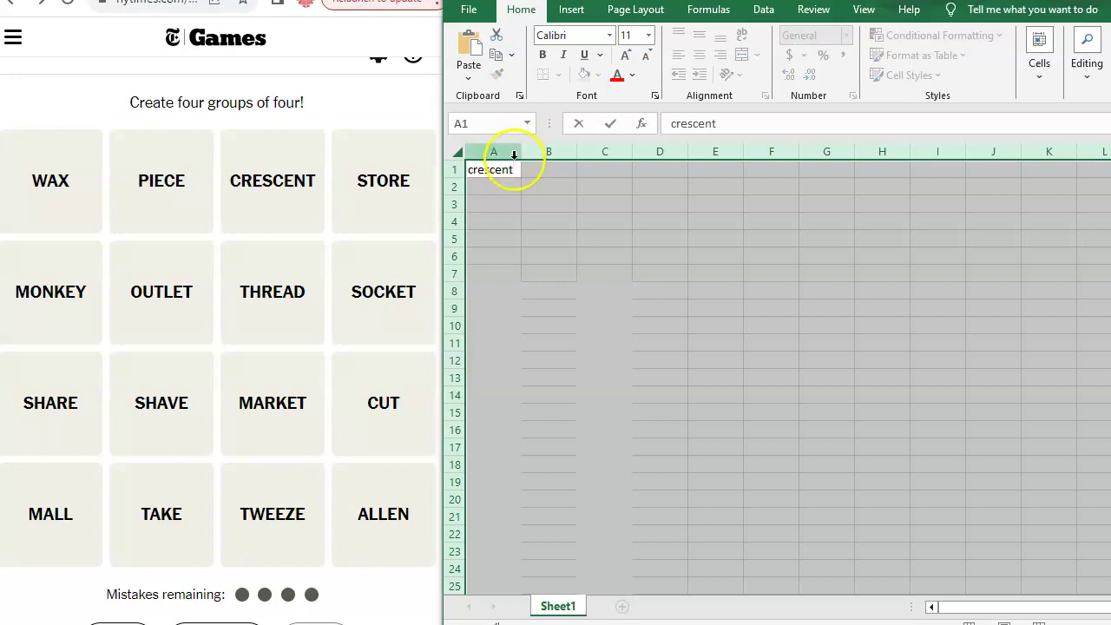
click(499, 187)
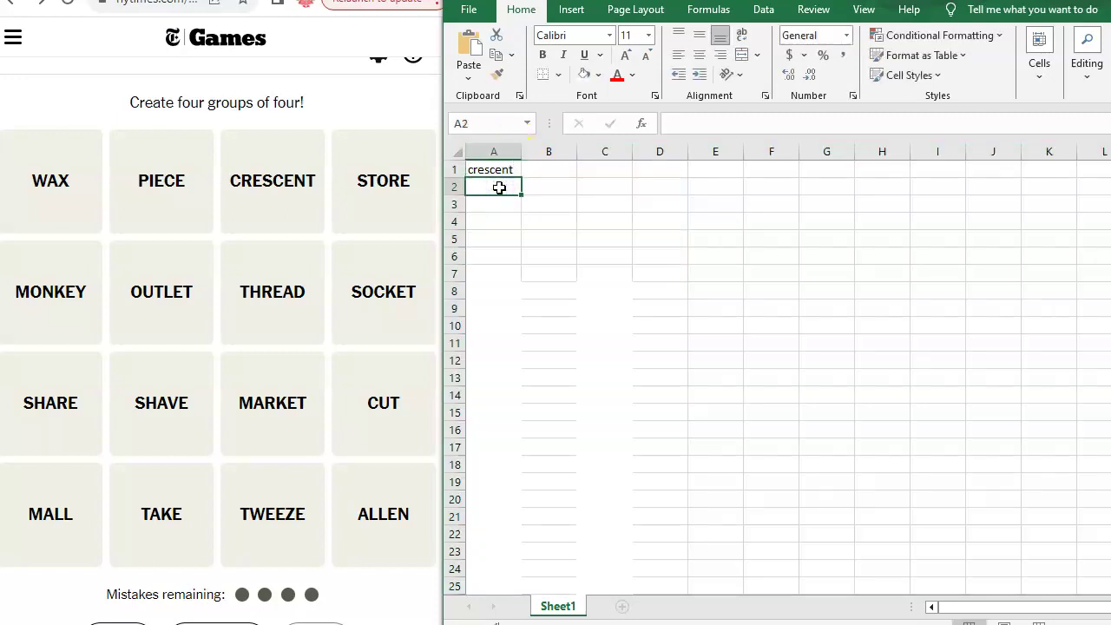
text(monkey)
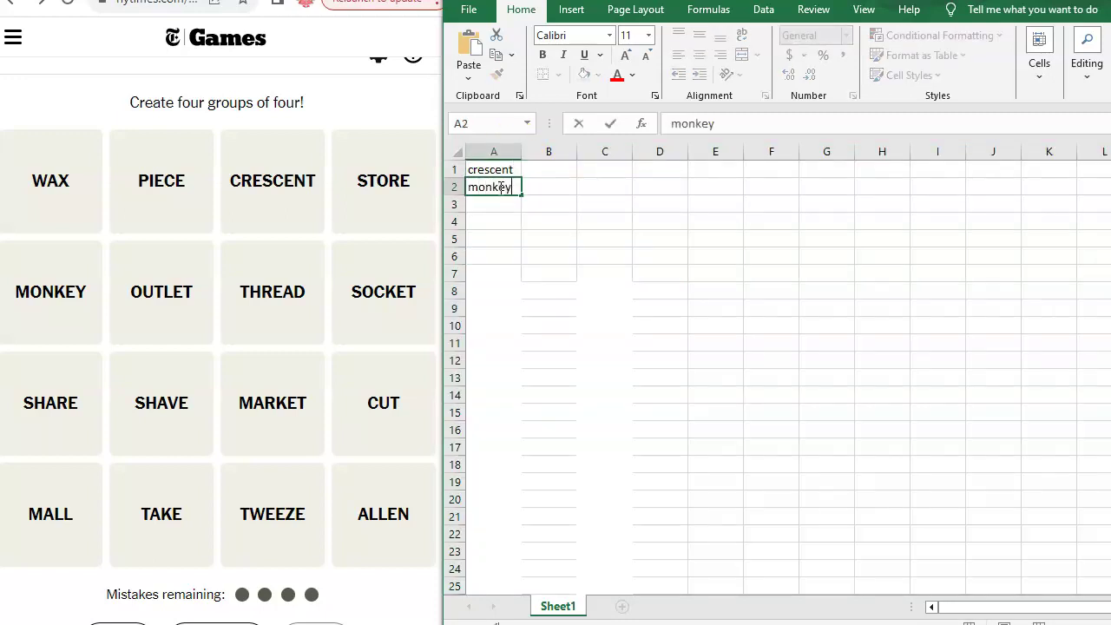
click(497, 201)
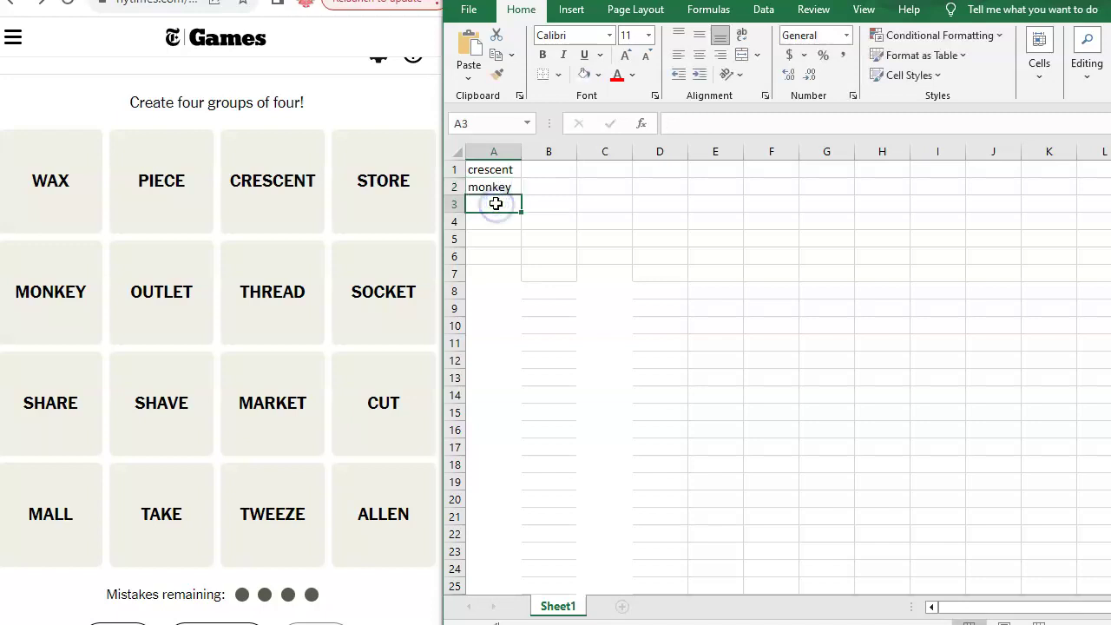
text(socket)
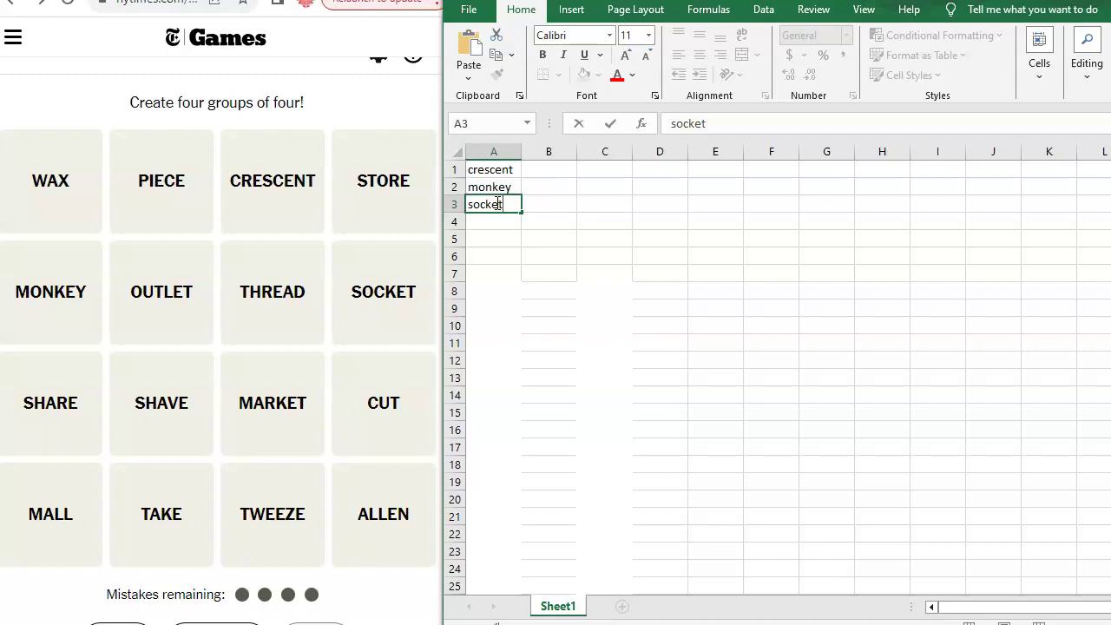
Put allen in cell A4, replacing the mistaken entry thread
click(508, 208)
click(506, 221)
click(499, 223)
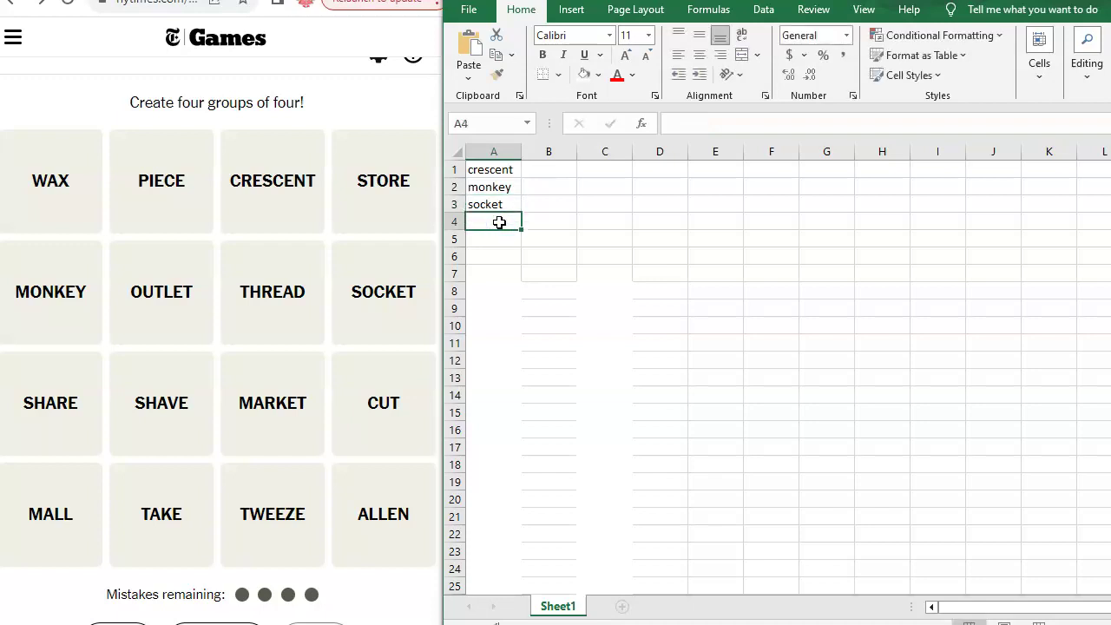
text(thread)
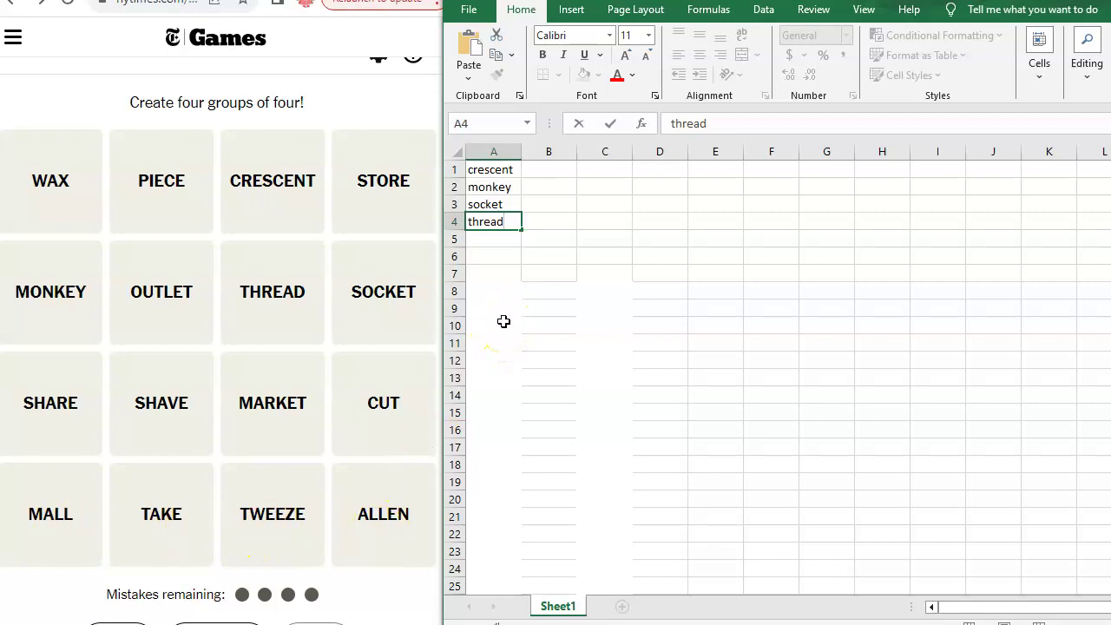
key(BackSpace)
key(BackSpace)
key(BackSpace)
text(allen)
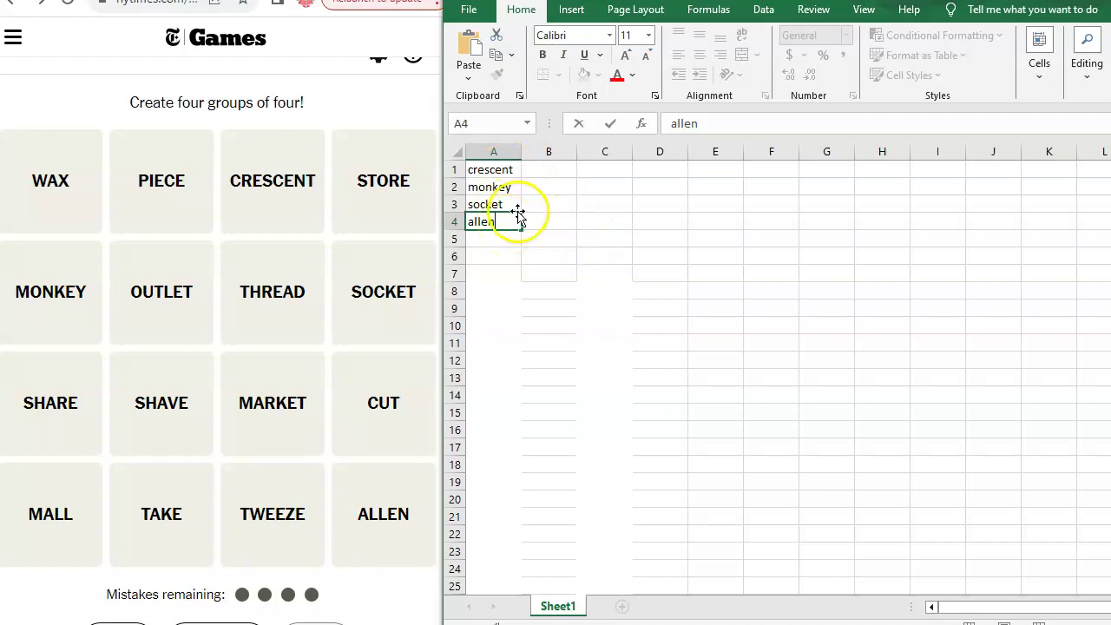
click(539, 176)
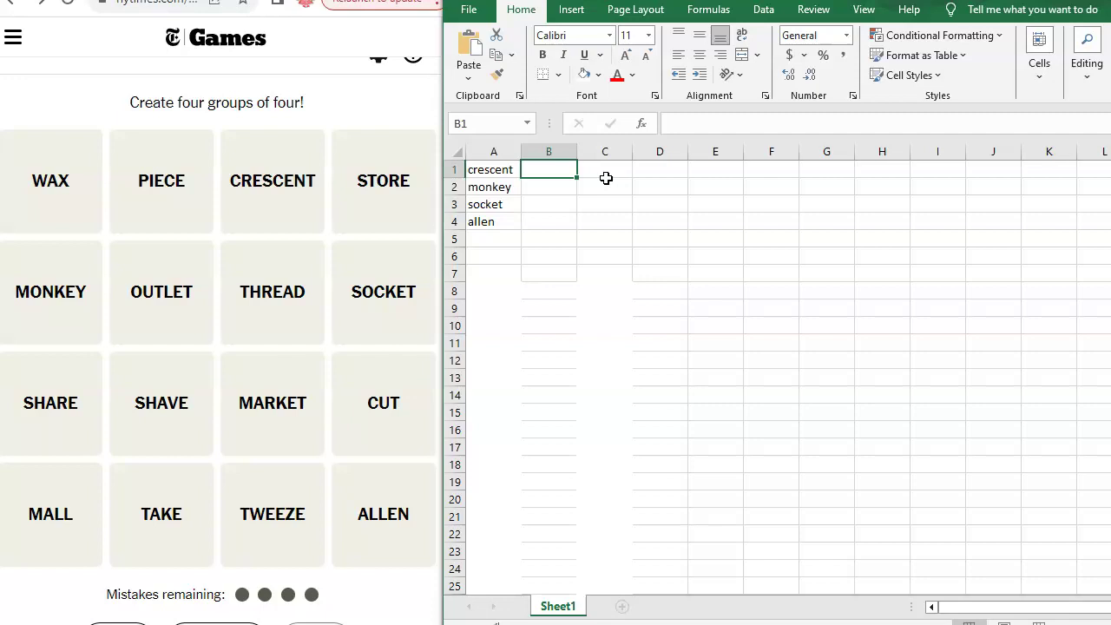
Enter store, outlet, market and mall in cells B1 to B4
text(store)
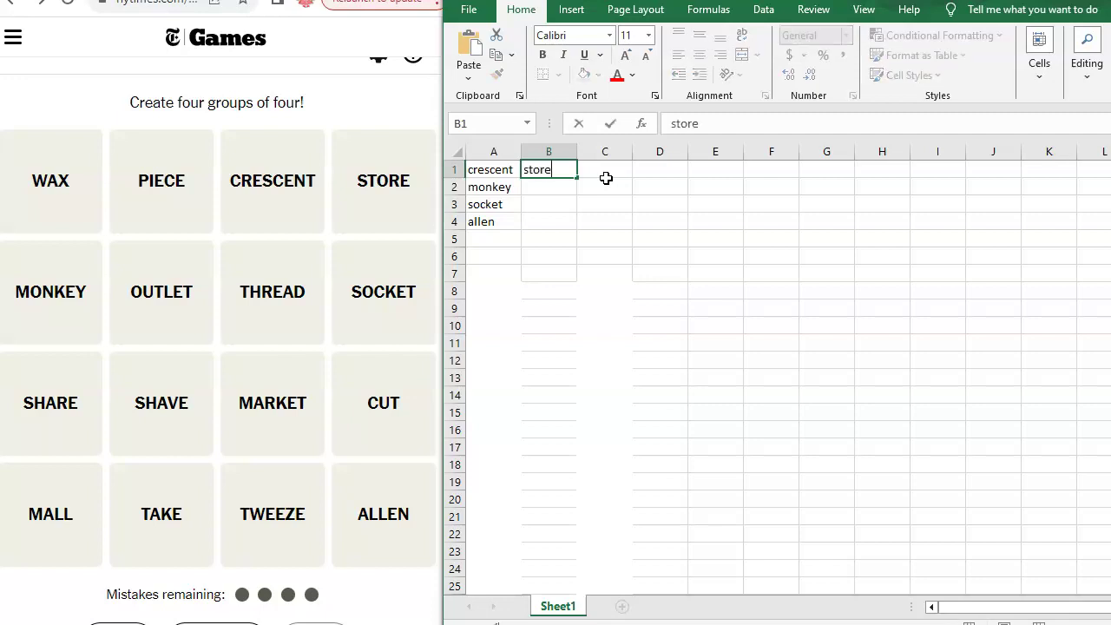
click(564, 189)
text(outlet)
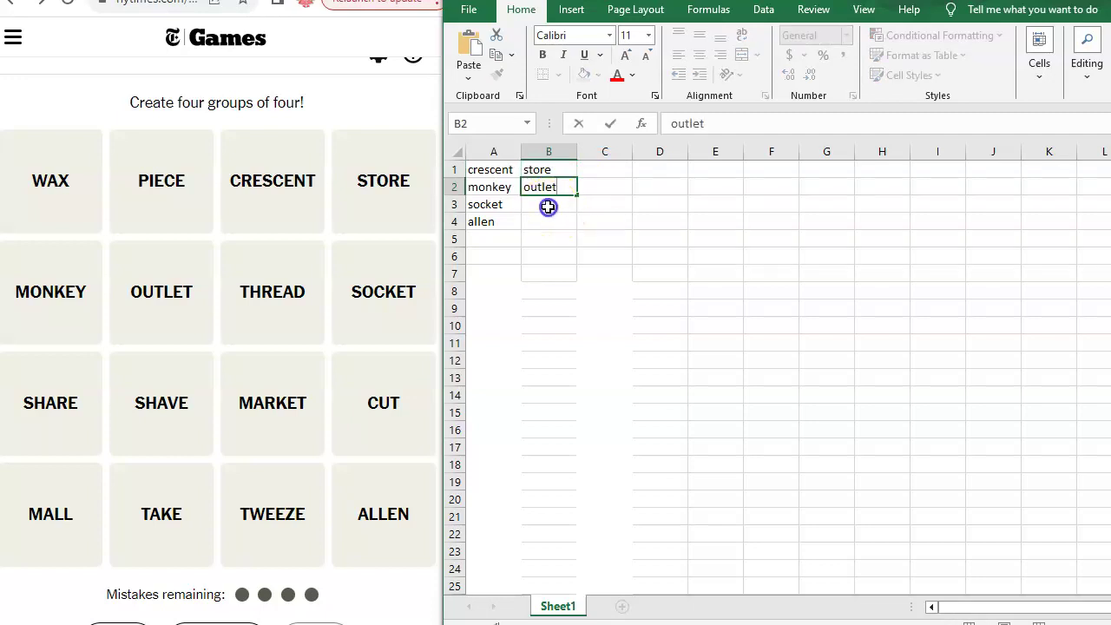
click(547, 206)
text(market)
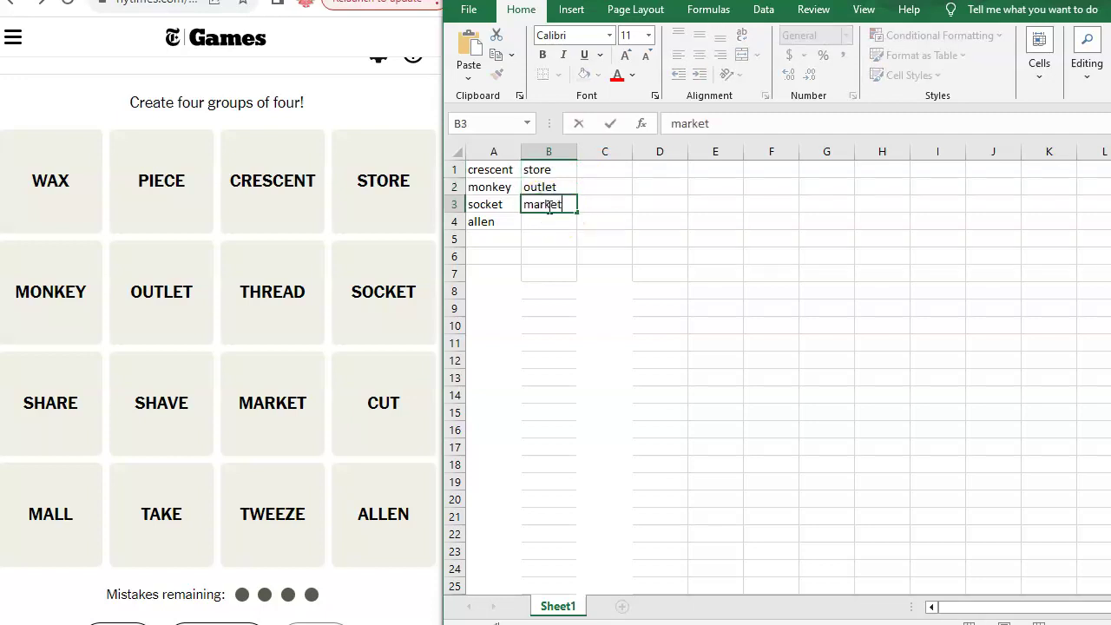
click(541, 220)
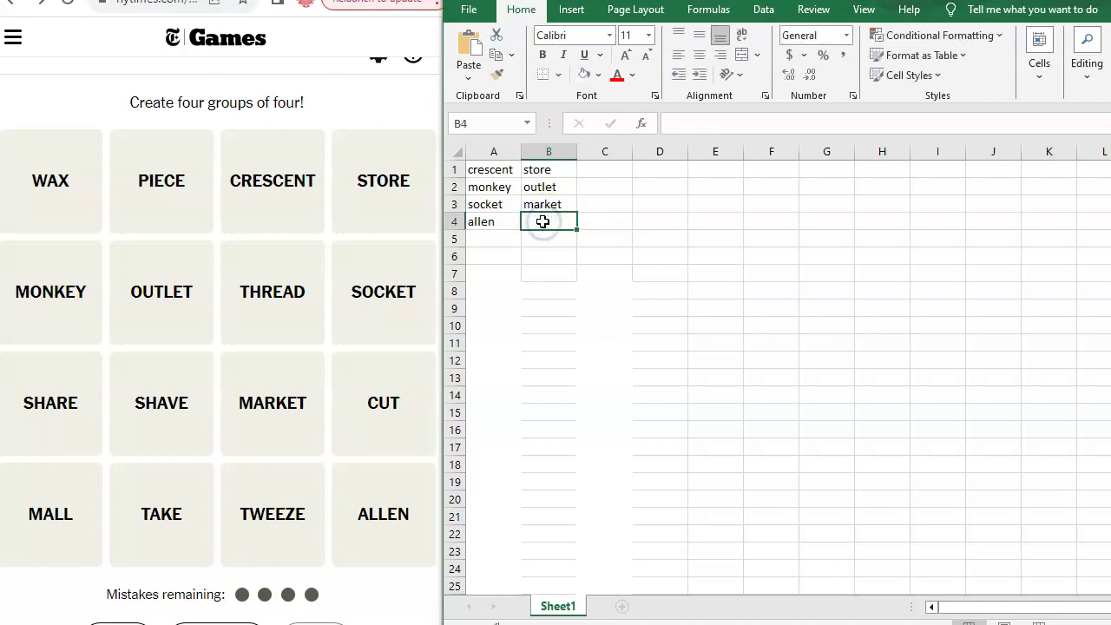
text(marll)
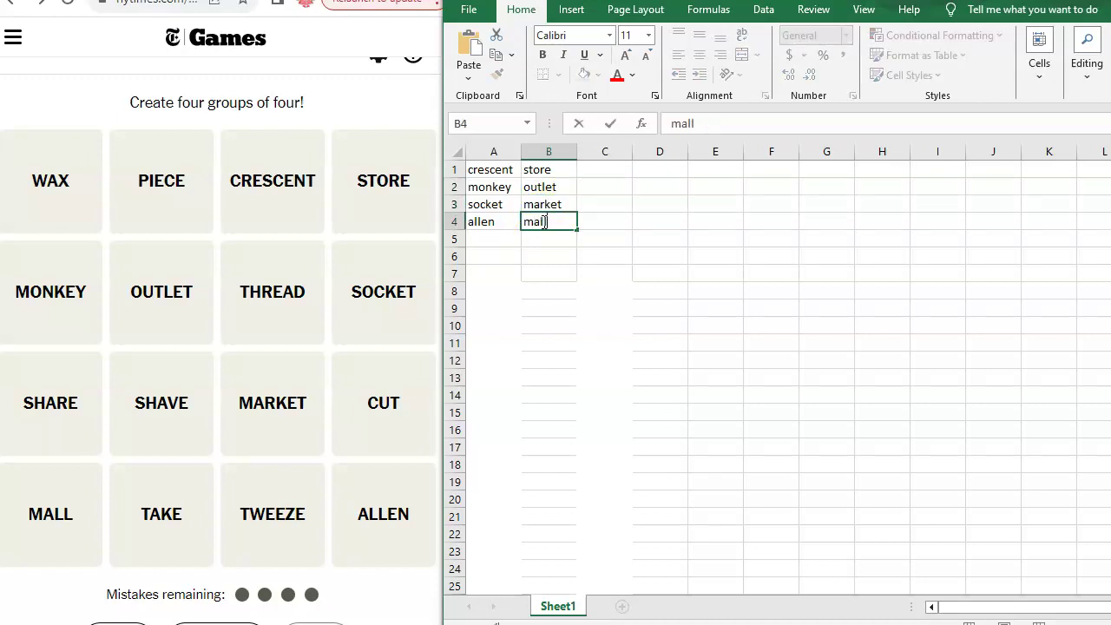
Enter wax, tweeze, cut and shave in cells C1 to C4
click(589, 170)
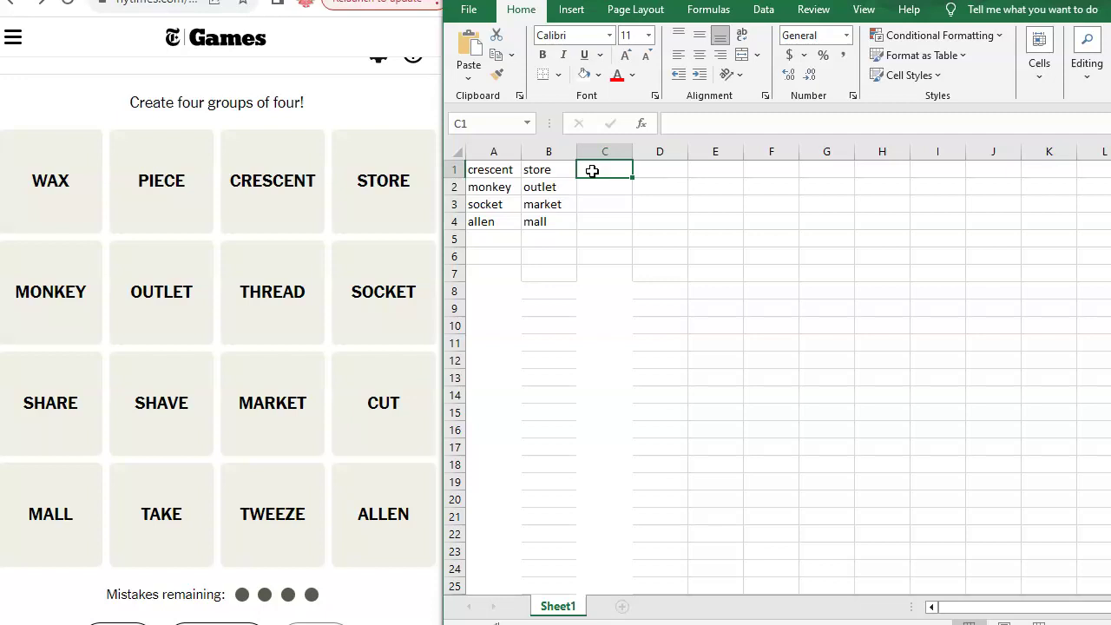
text(wax)
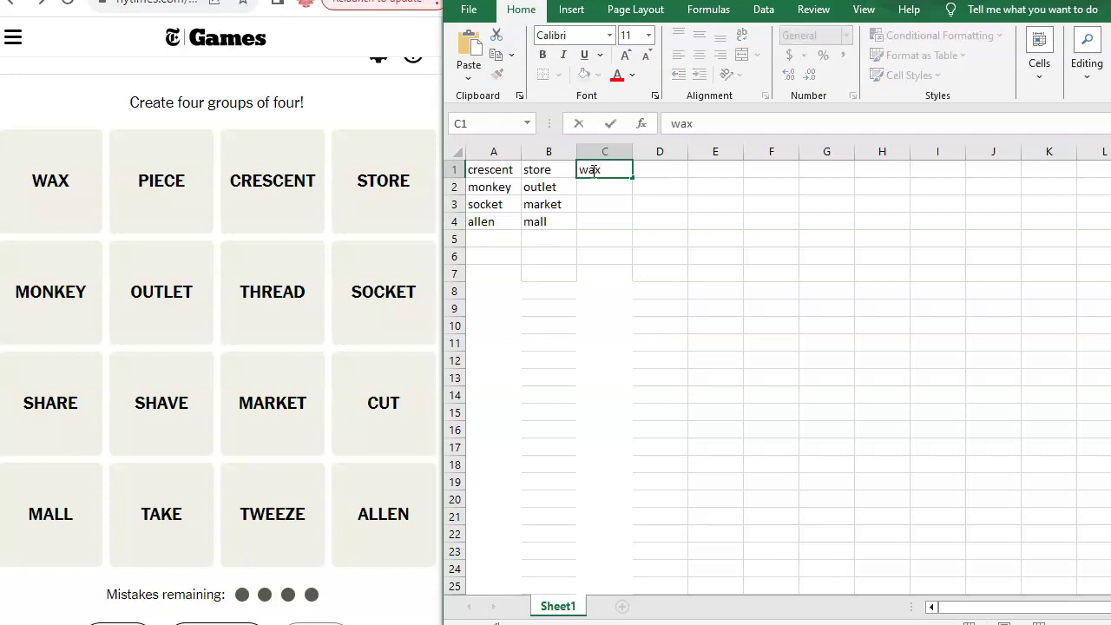
click(596, 186)
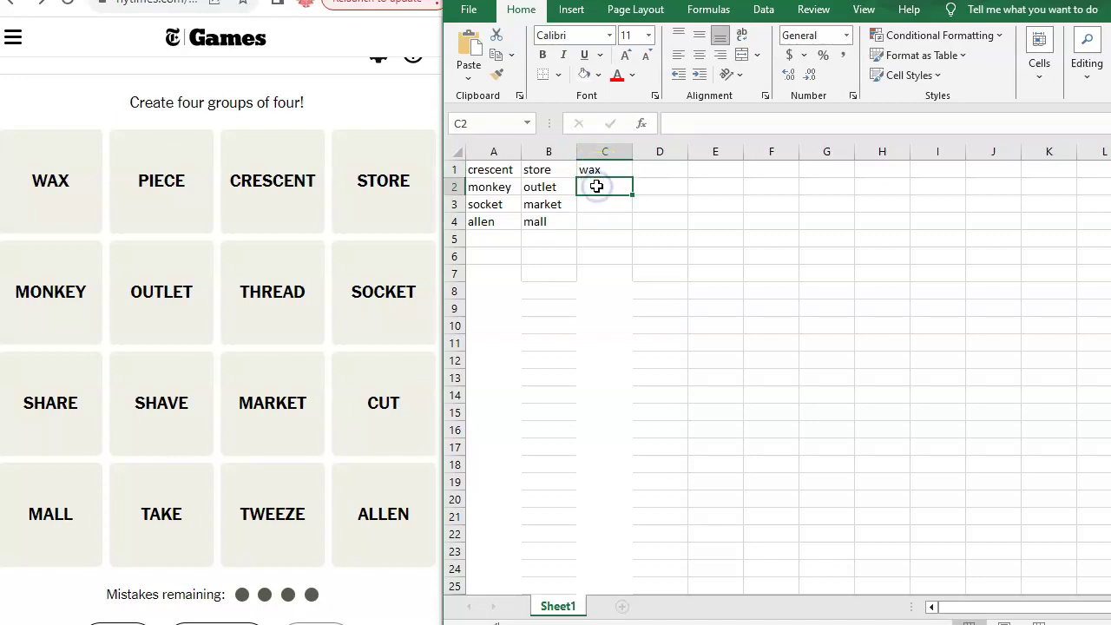
text(tweeze)
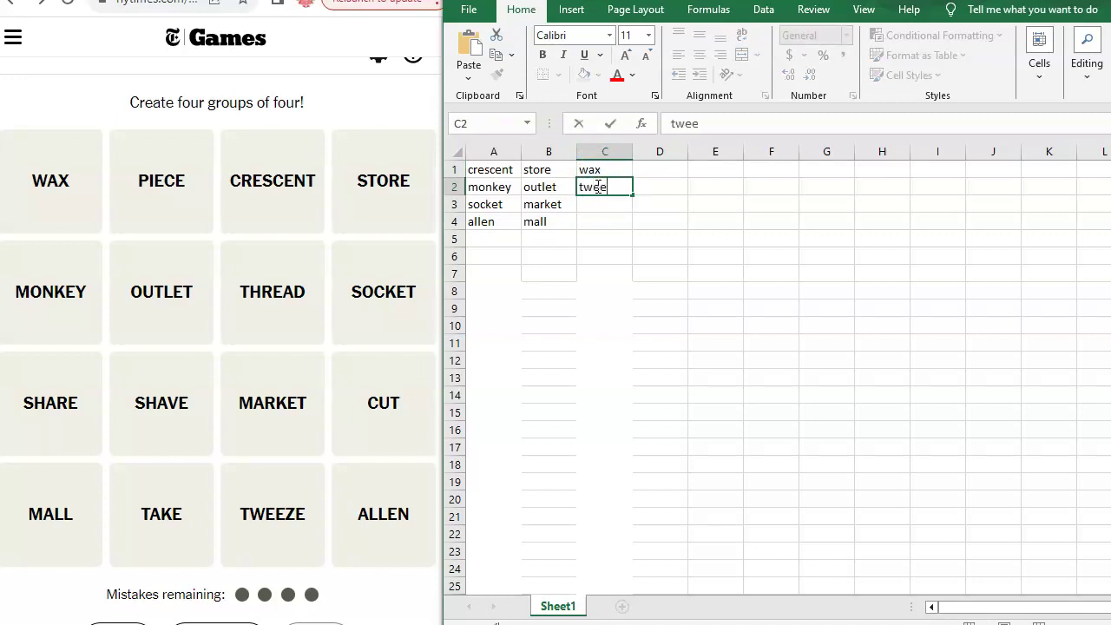
click(598, 202)
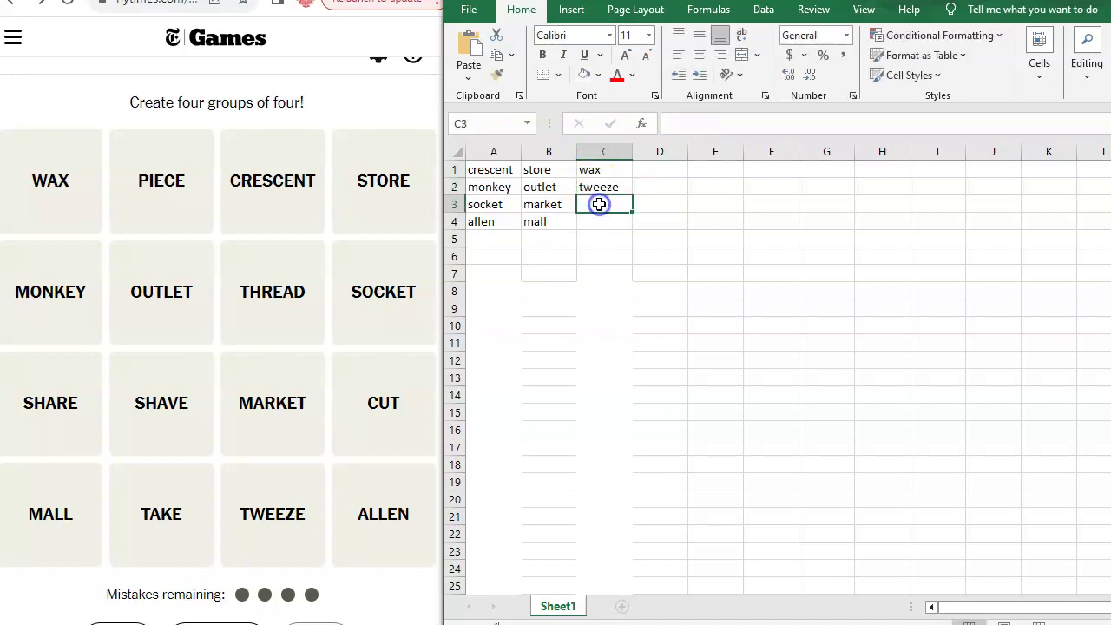
text(cut)
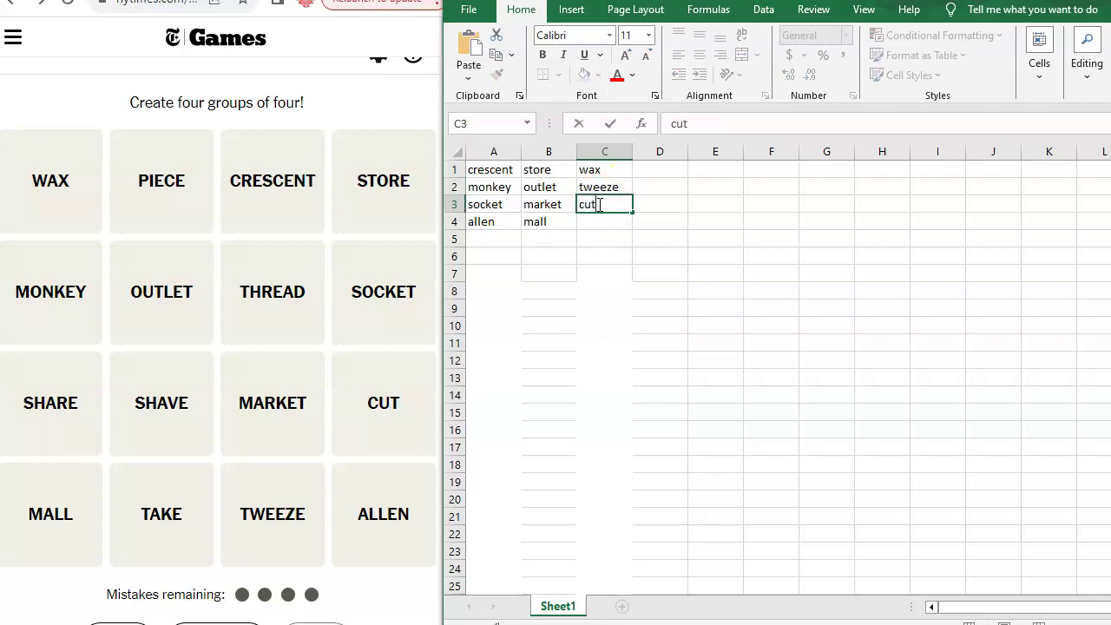
click(604, 221)
text(shave)
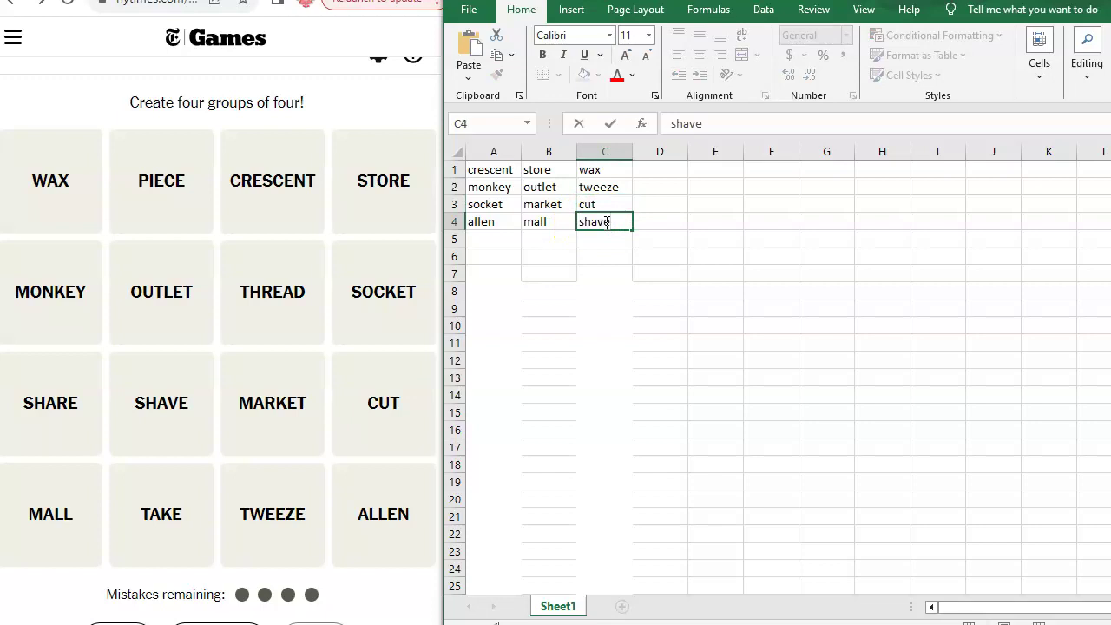
Enter piece, thread, share and take in cells D1 to D4
click(652, 170)
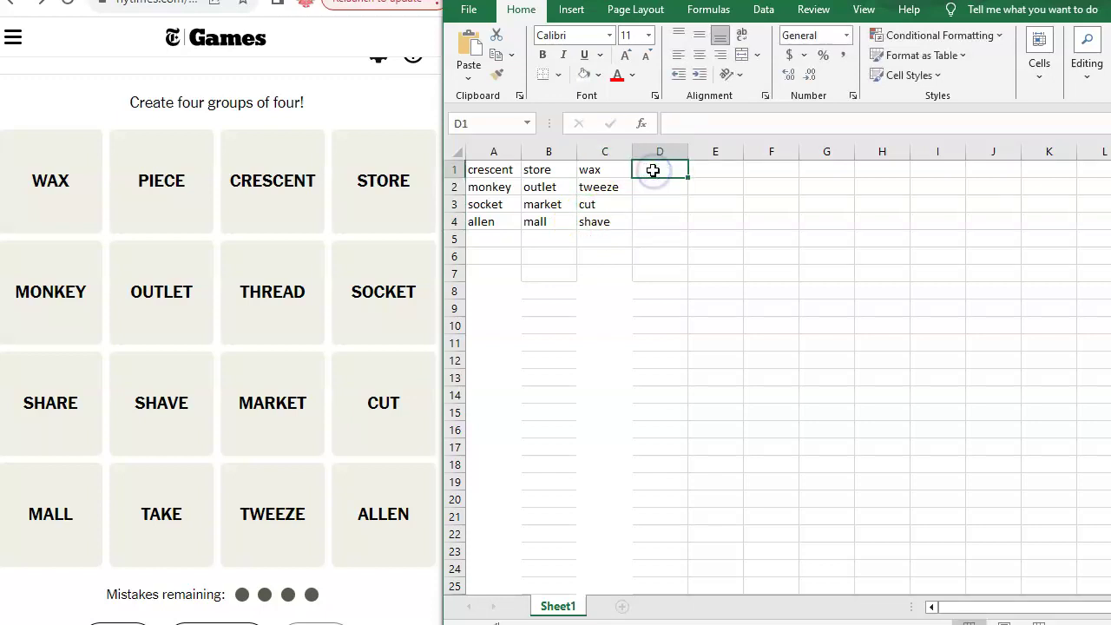
text(piece)
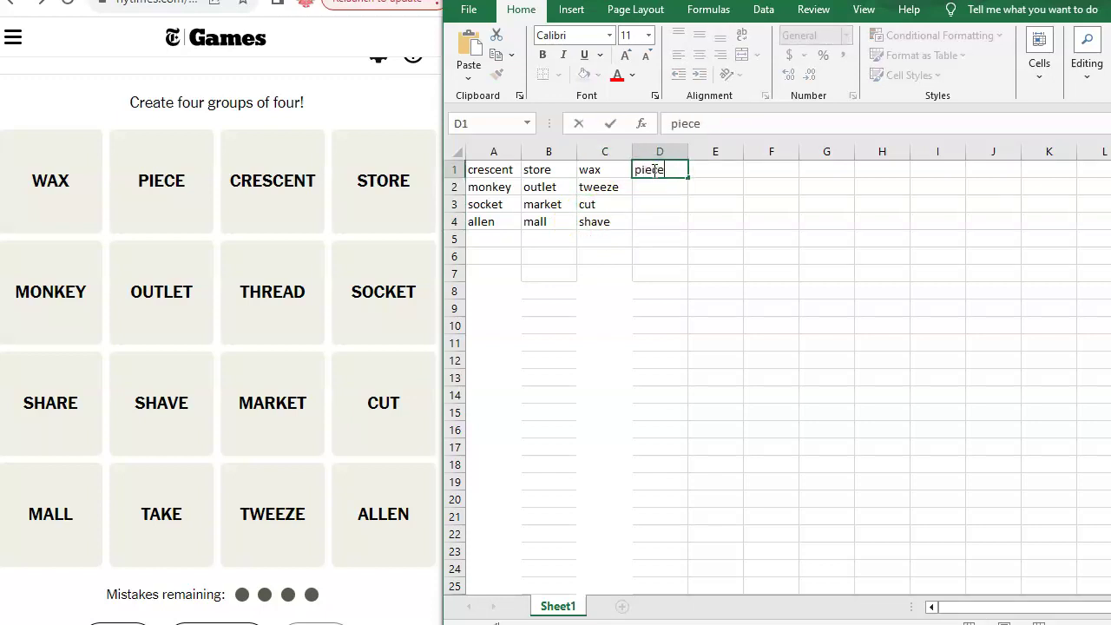
click(648, 187)
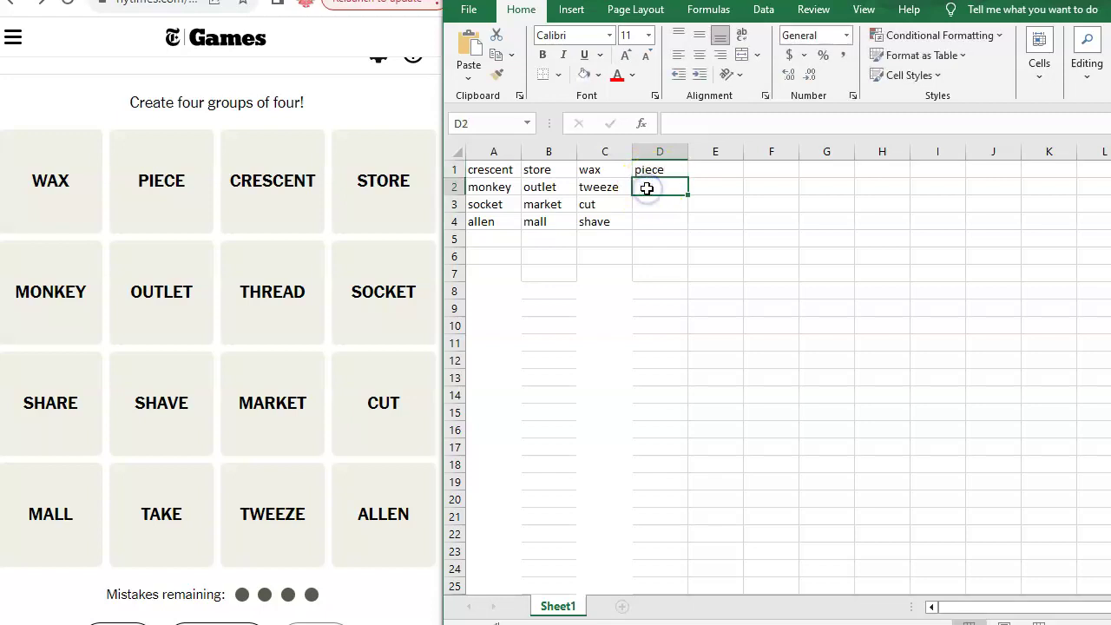
text(thread)
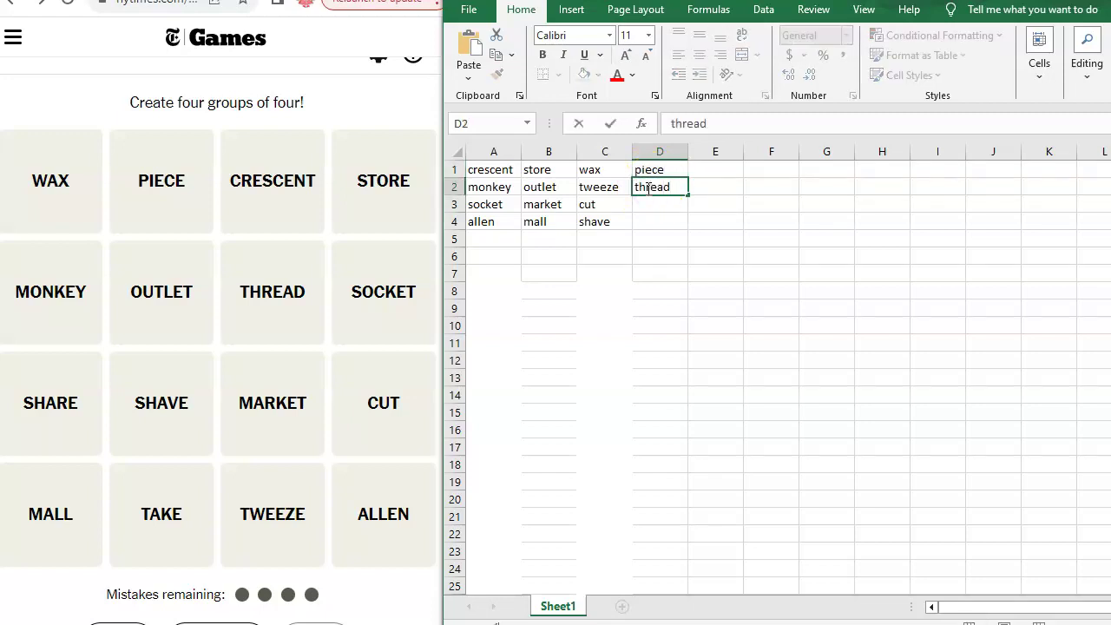
click(646, 205)
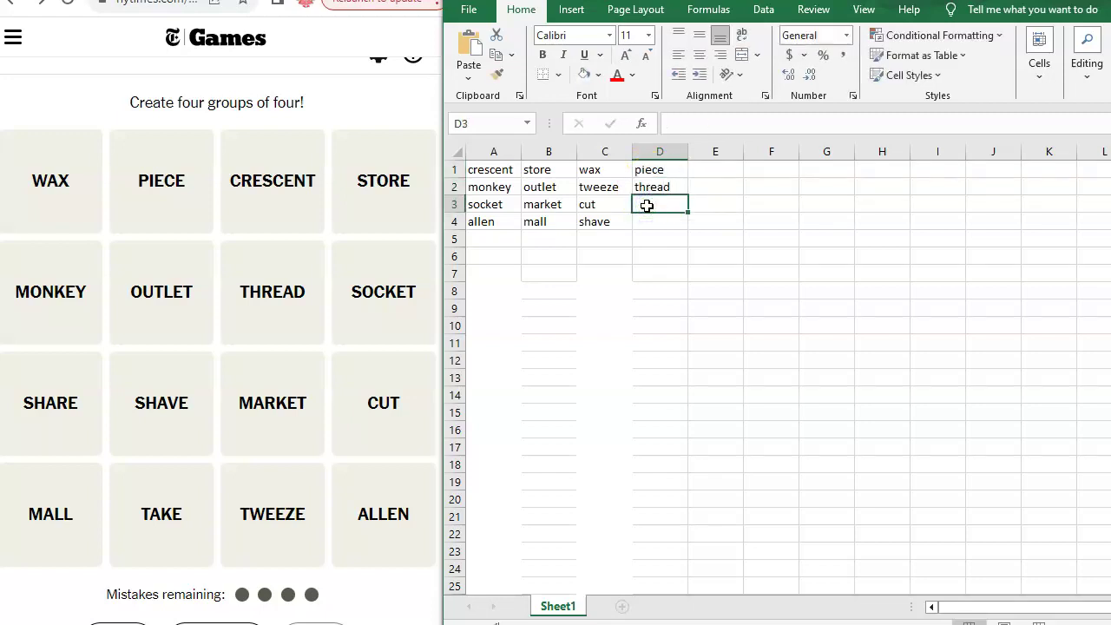
text(share)
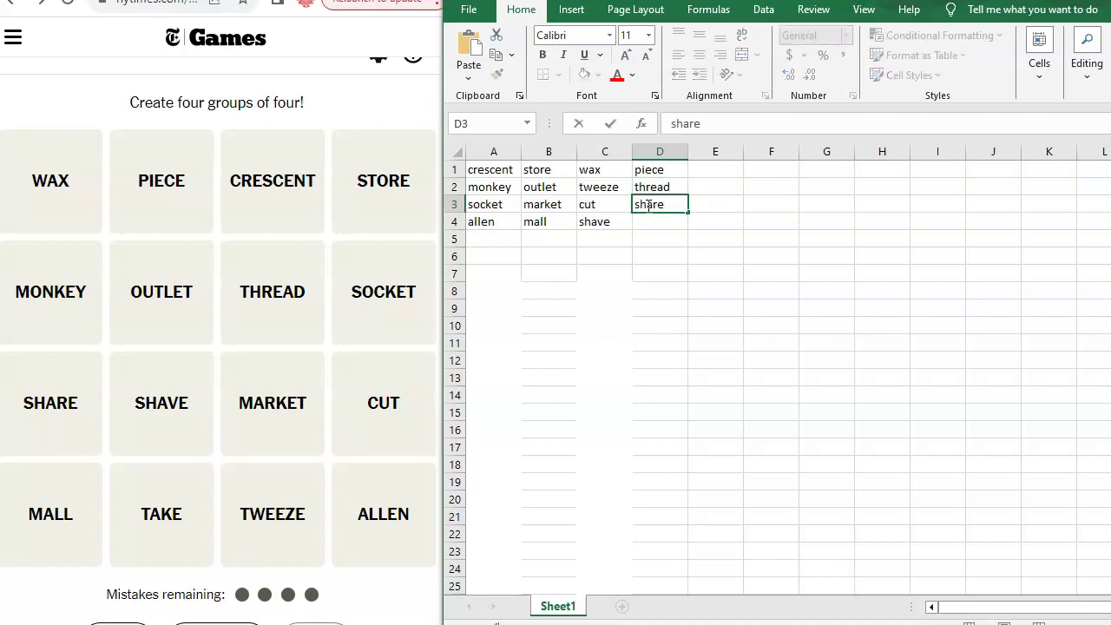
click(657, 221)
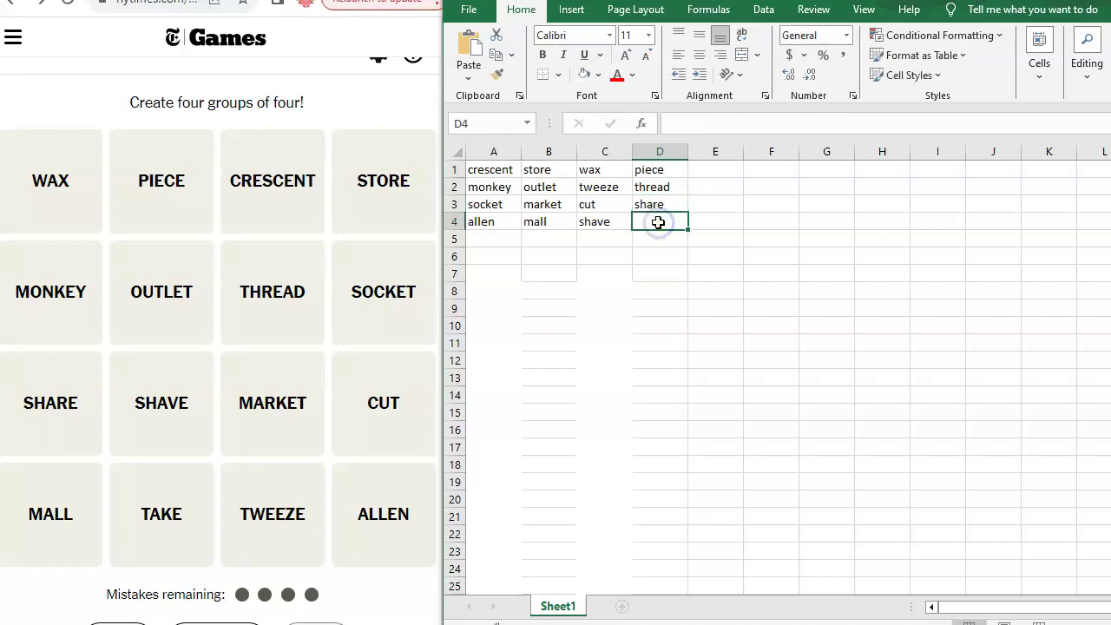
text(take)
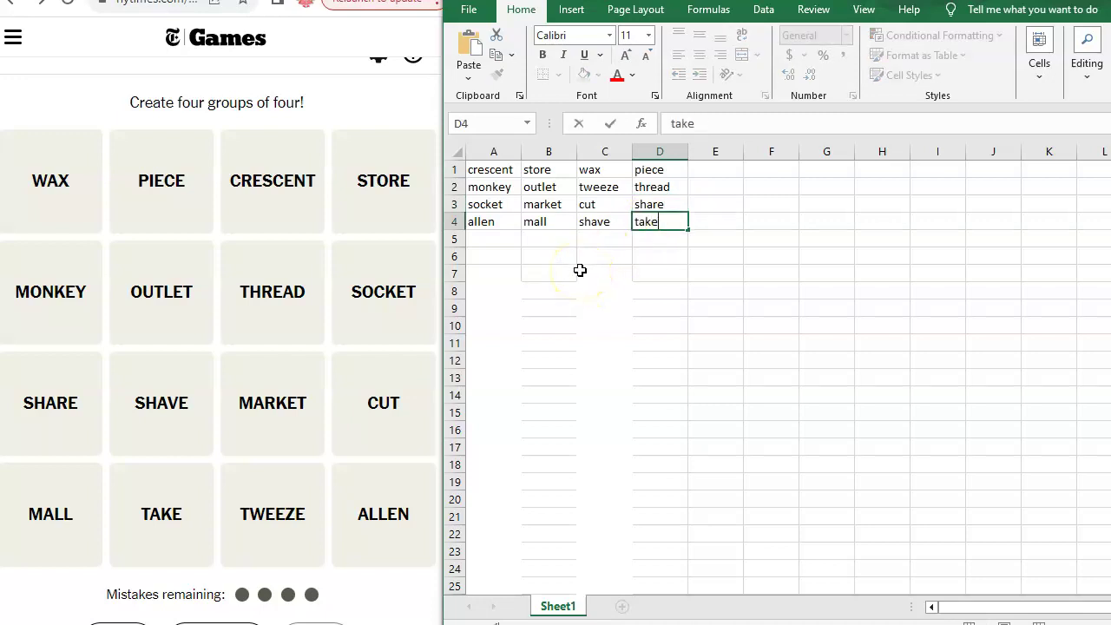
Submit CRESCENT, MONKEY, SOCKET and ALLEN as the Kinds of Wrenches group
click(265, 196)
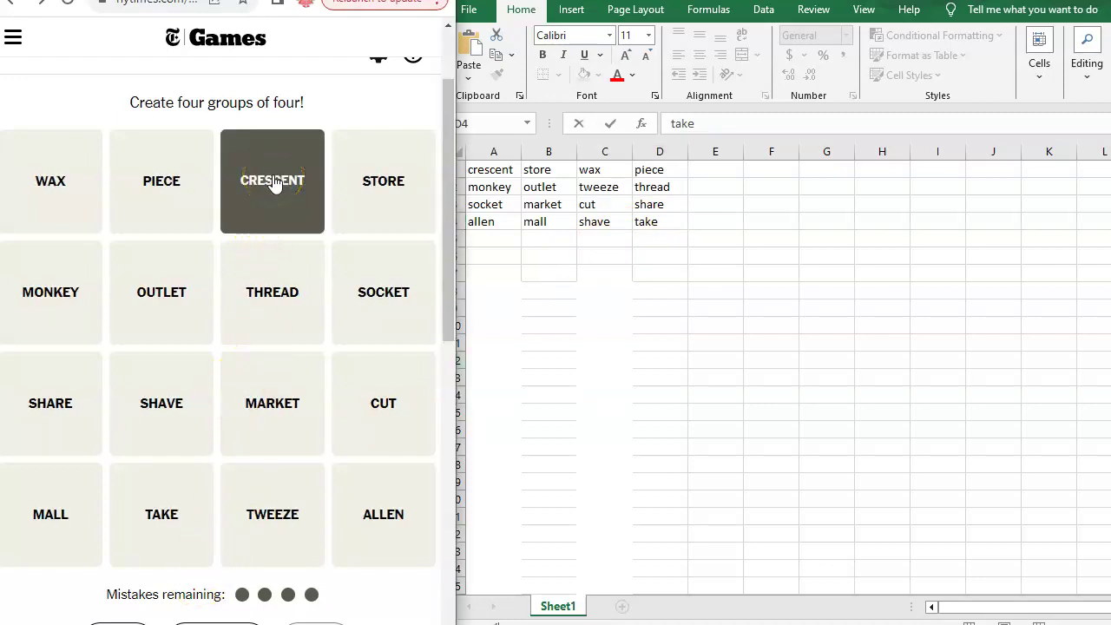
click(59, 300)
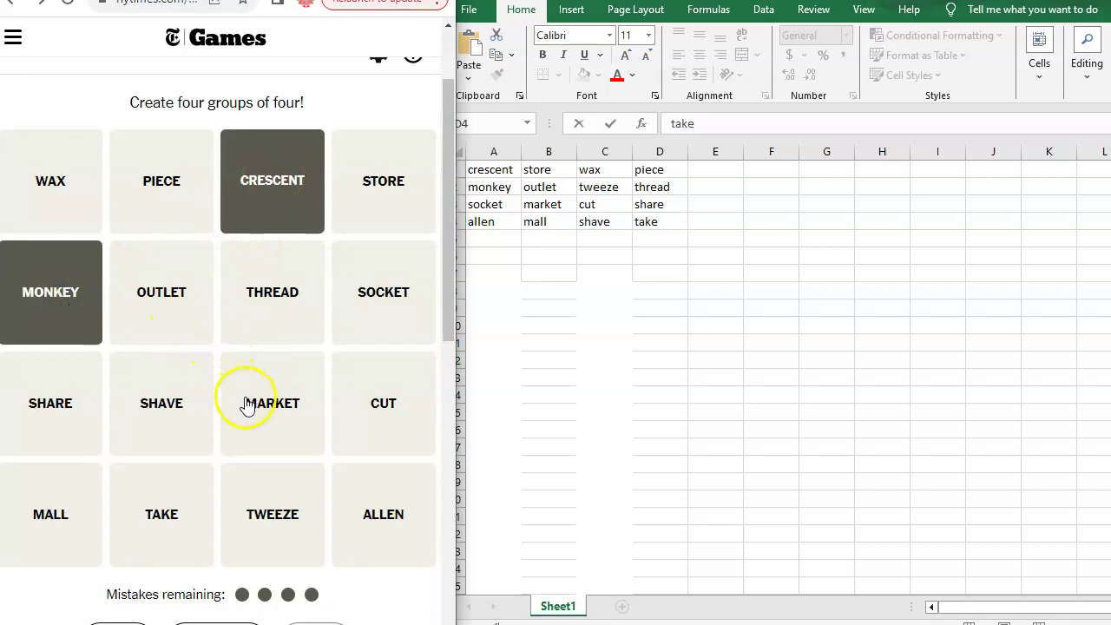
click(384, 292)
click(374, 521)
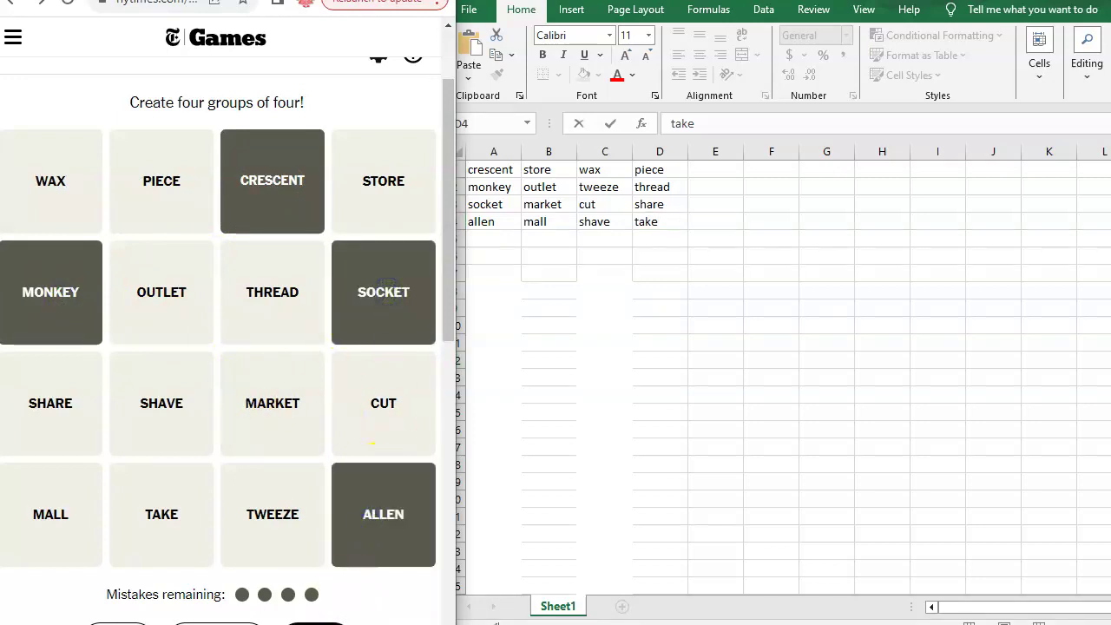
click(315, 623)
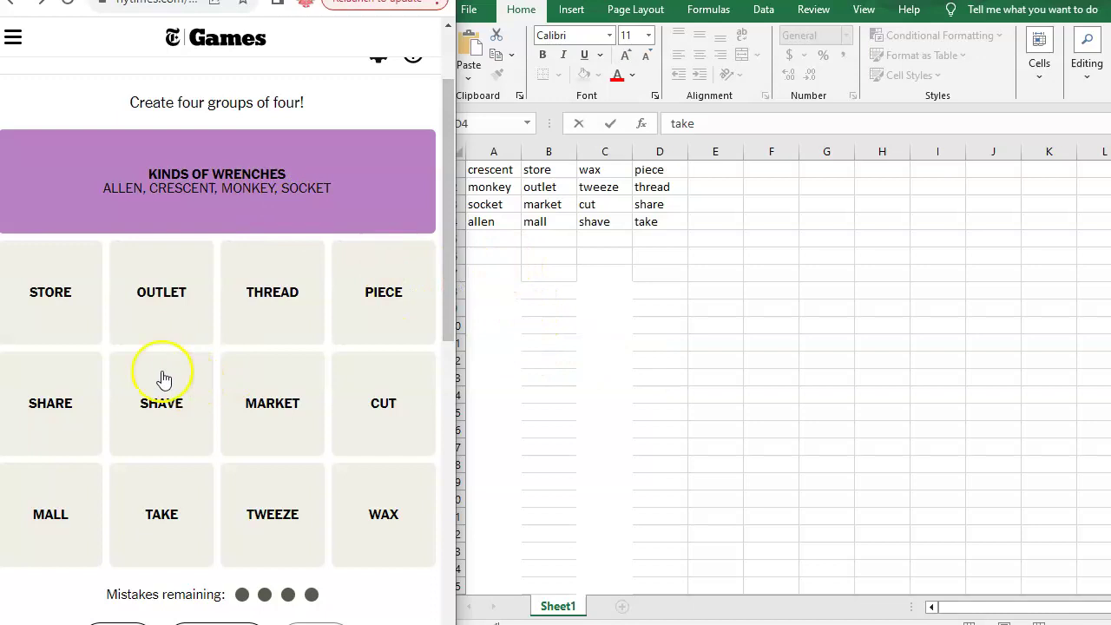
Submit STORE, OUTLET, MARKET and MALL as the Places to Shop group
click(42, 302)
click(161, 314)
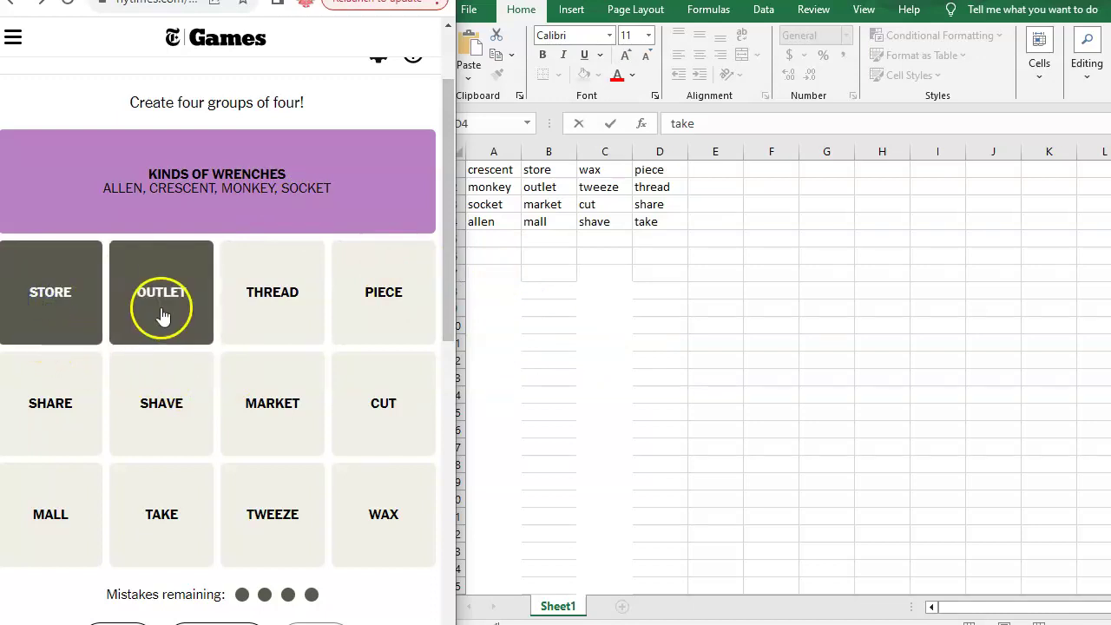
click(290, 413)
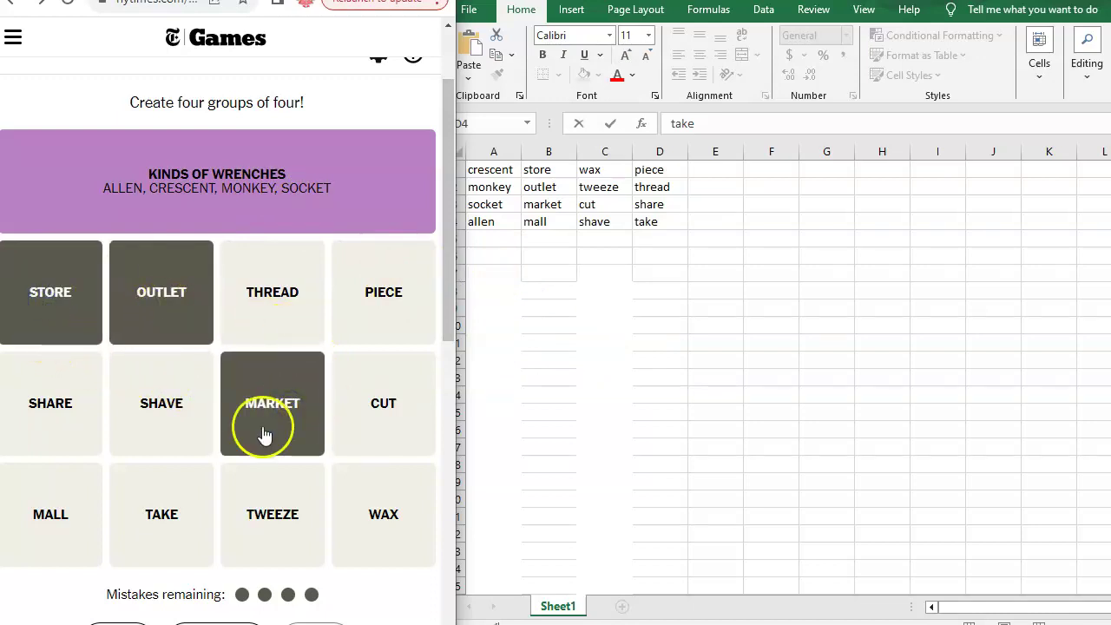
click(57, 517)
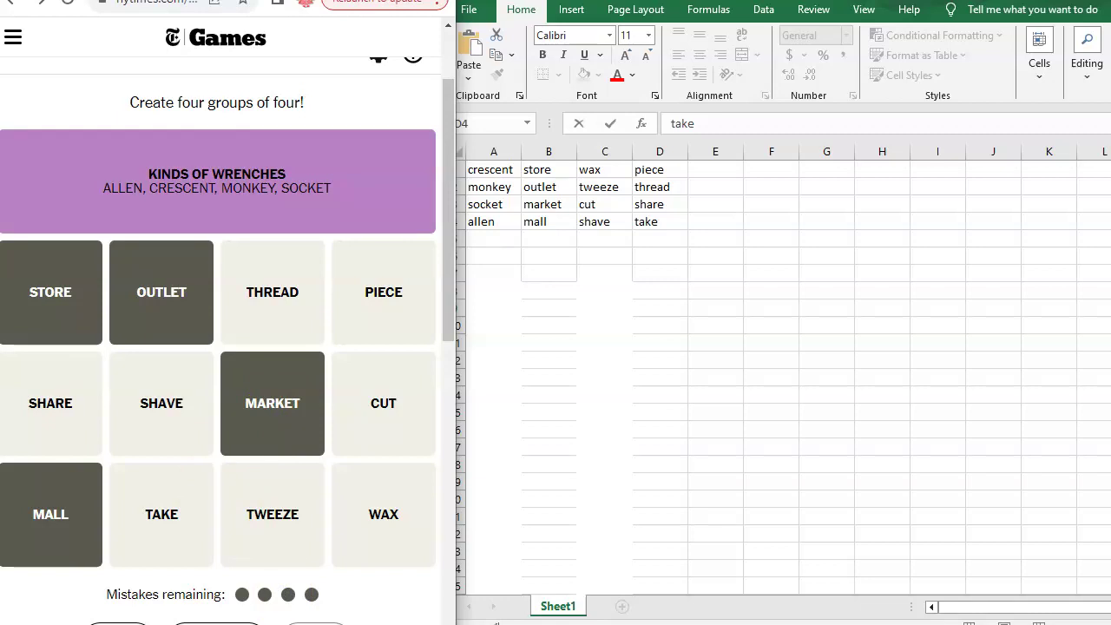
click(316, 623)
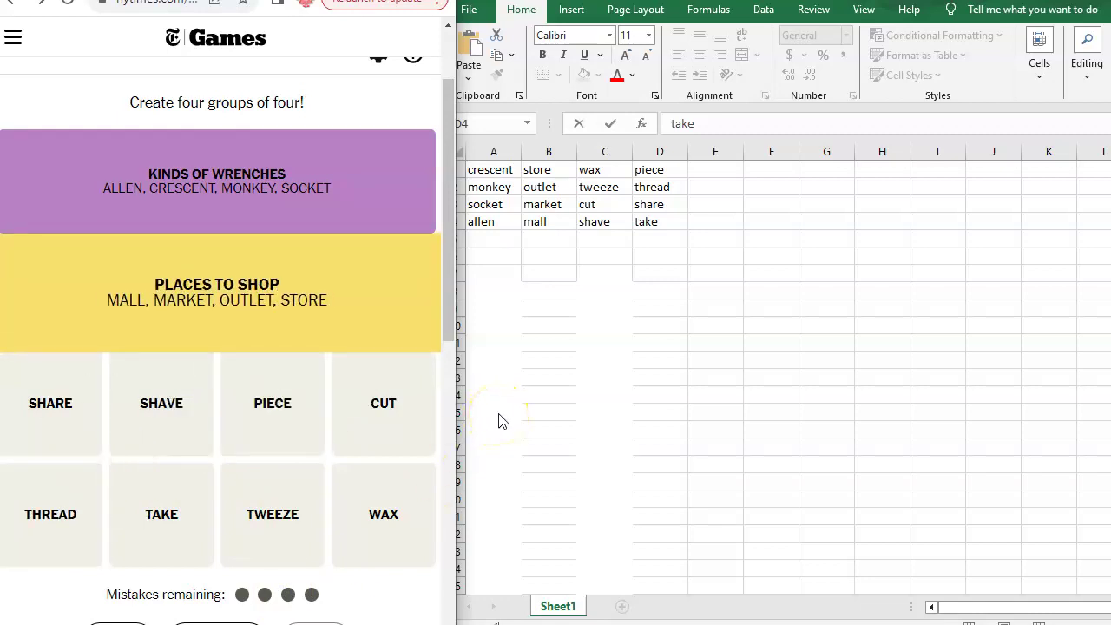
Guess WAX, TWEEZE, CUT and SHAVE together, which is one away and costs a mistake
click(382, 515)
click(274, 526)
click(382, 421)
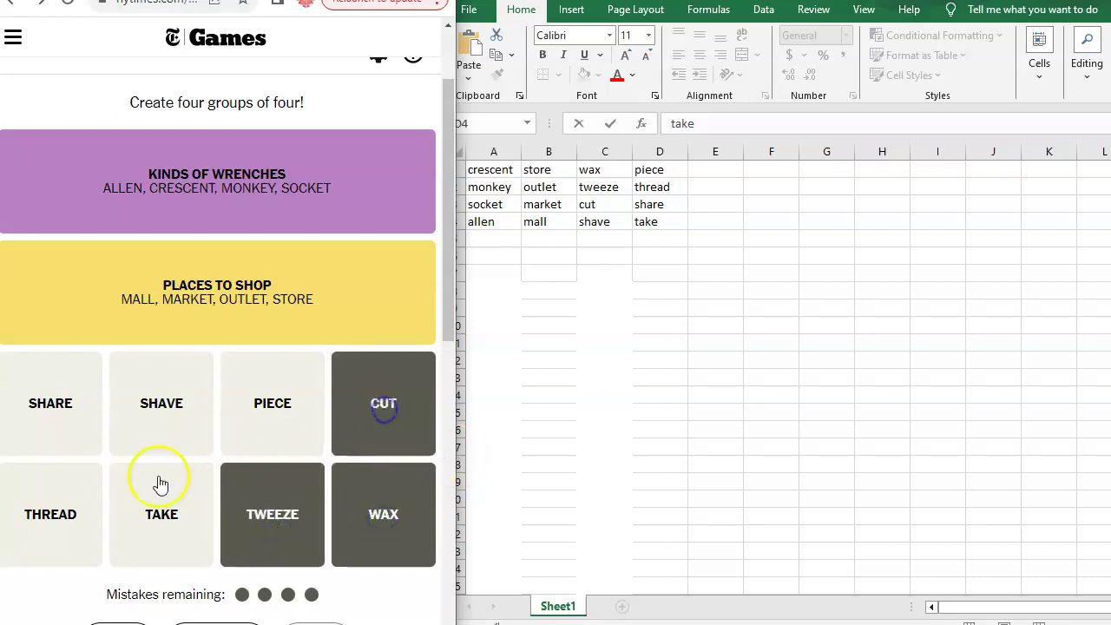
click(149, 415)
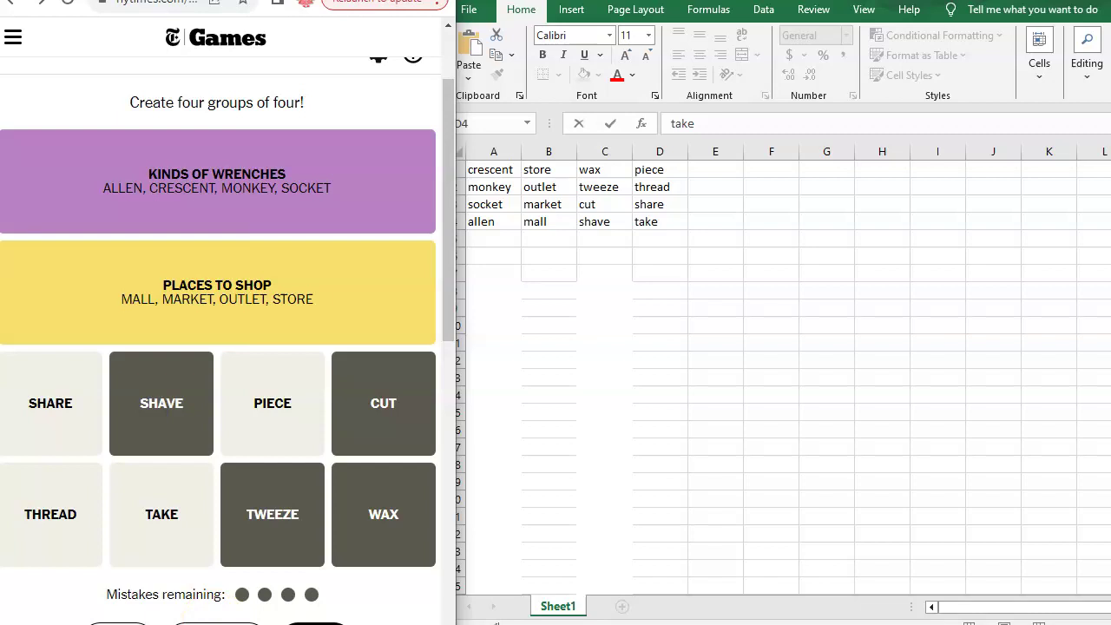
click(316, 623)
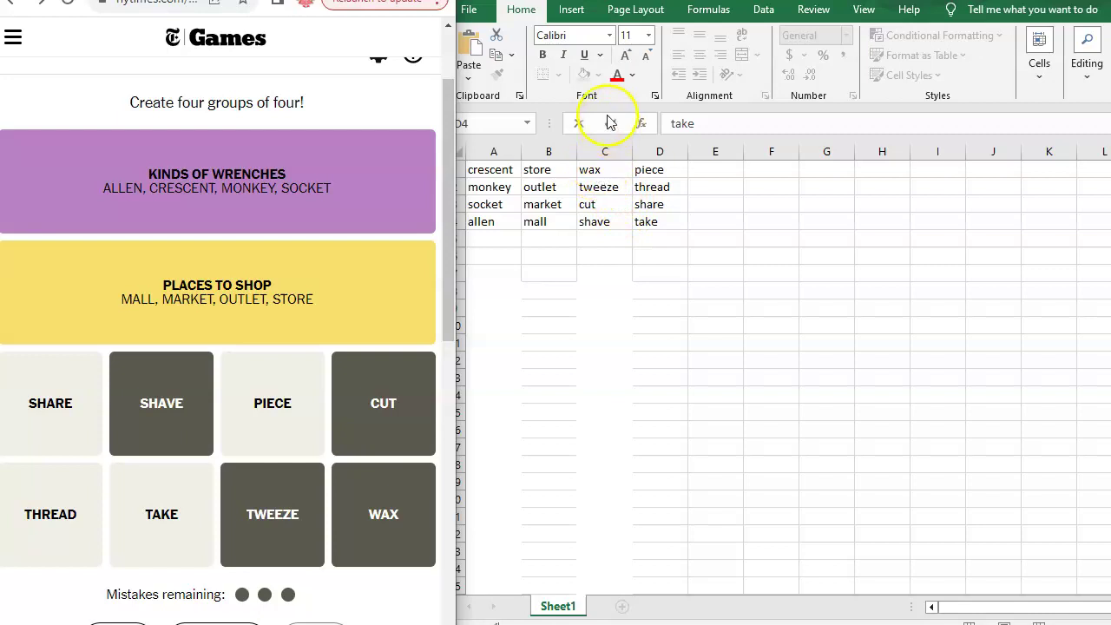
Turn the font of wax, tweeze, cut and shave in C1:C4 red
click(605, 157)
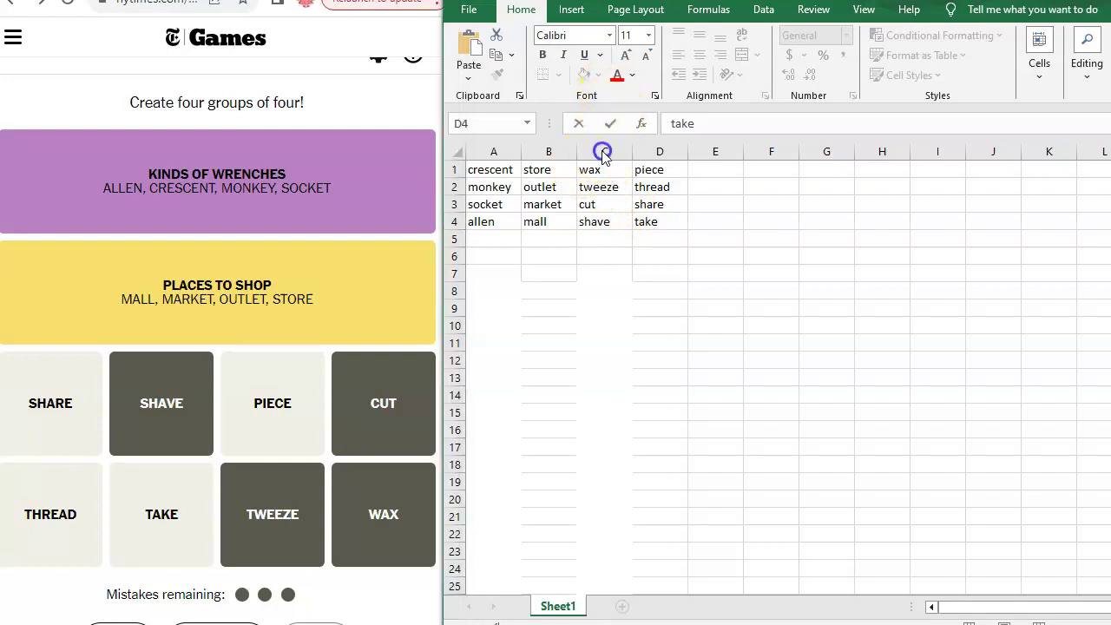
click(590, 260)
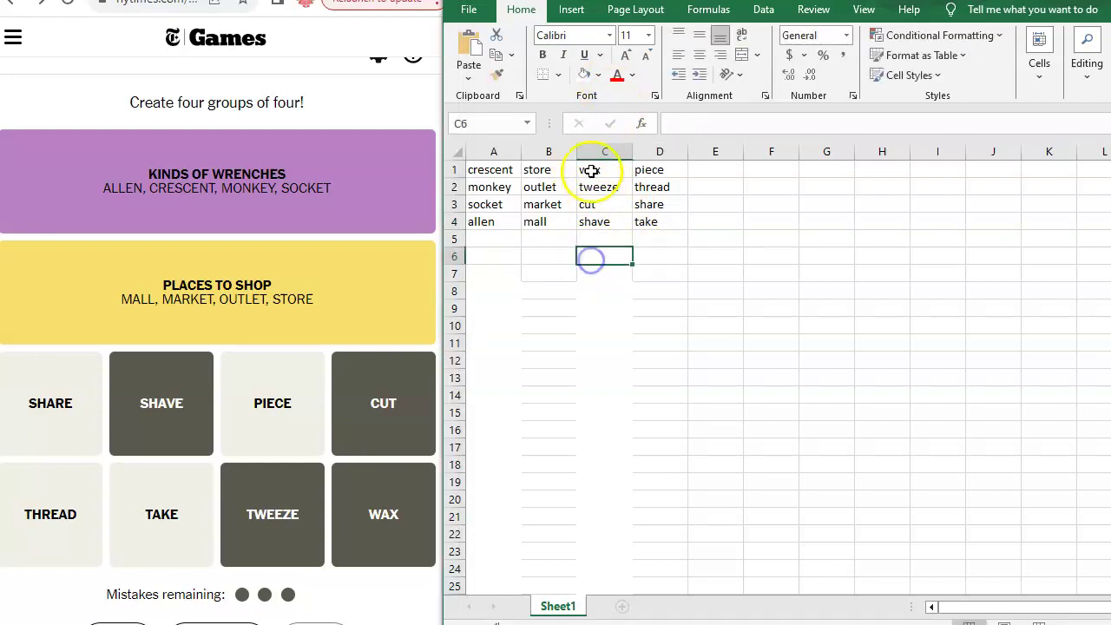
drag(590, 169, 594, 223)
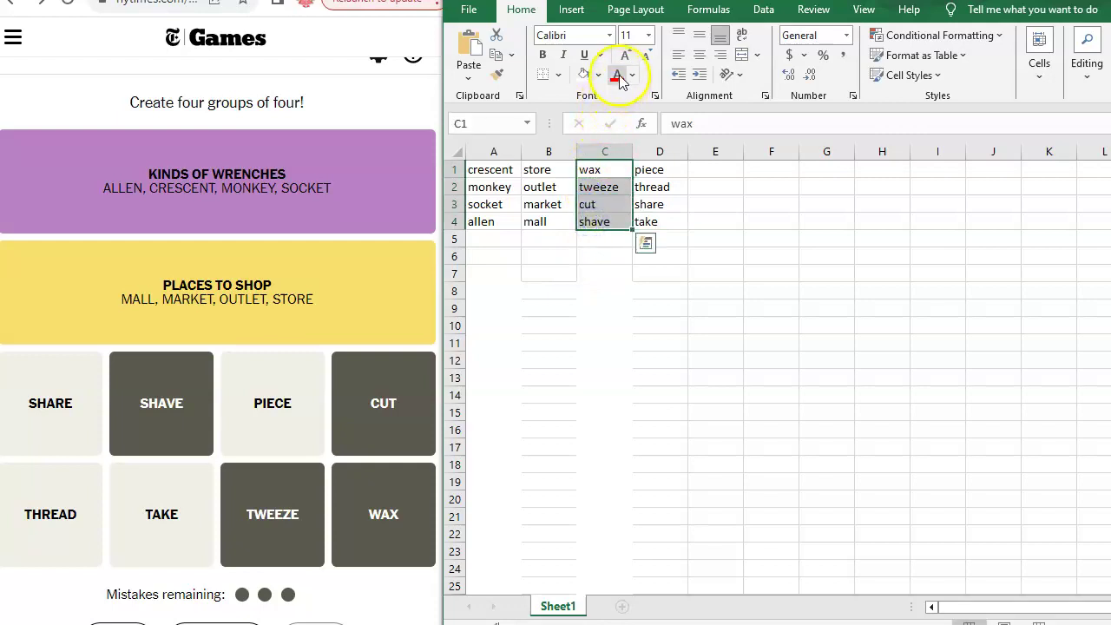
click(615, 74)
click(564, 318)
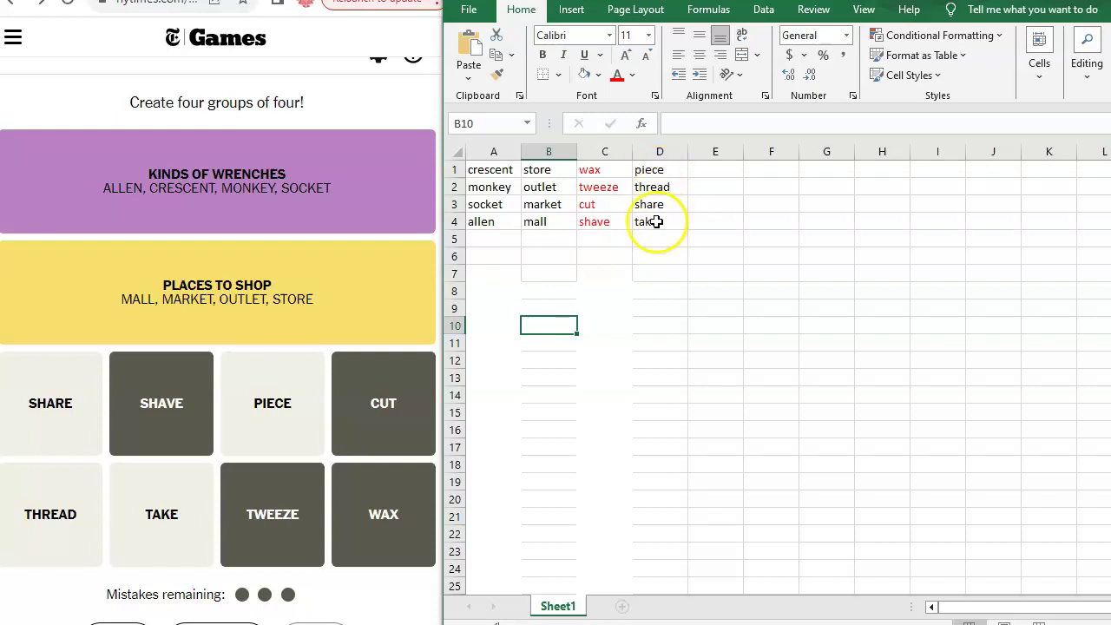
click(676, 171)
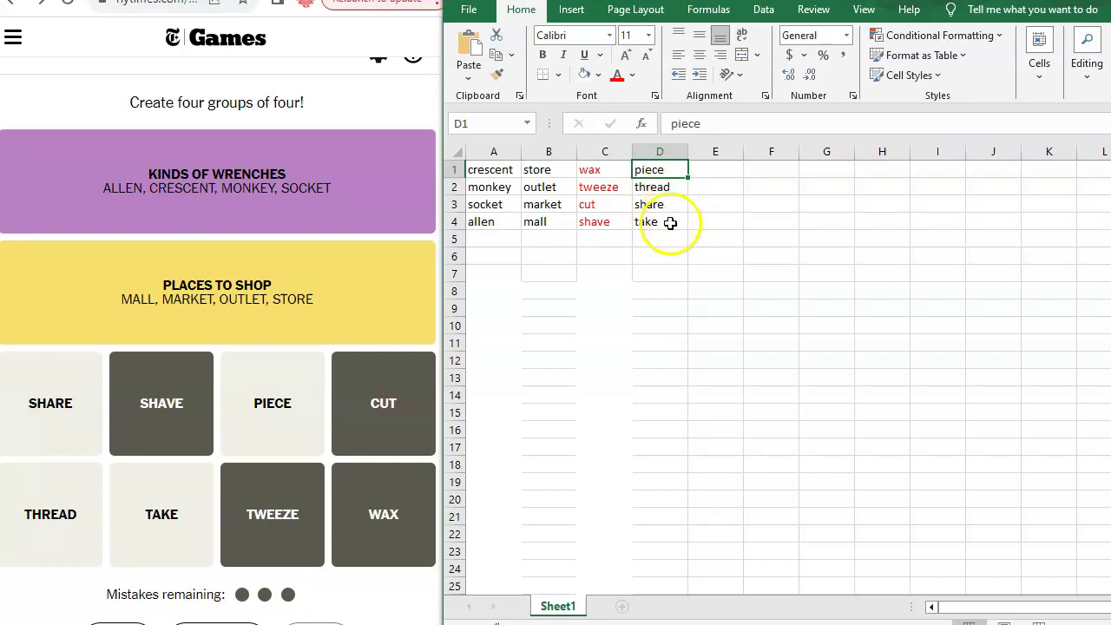
Swap thread and cut: thread into C5, cut into D2, and clear C3
click(601, 241)
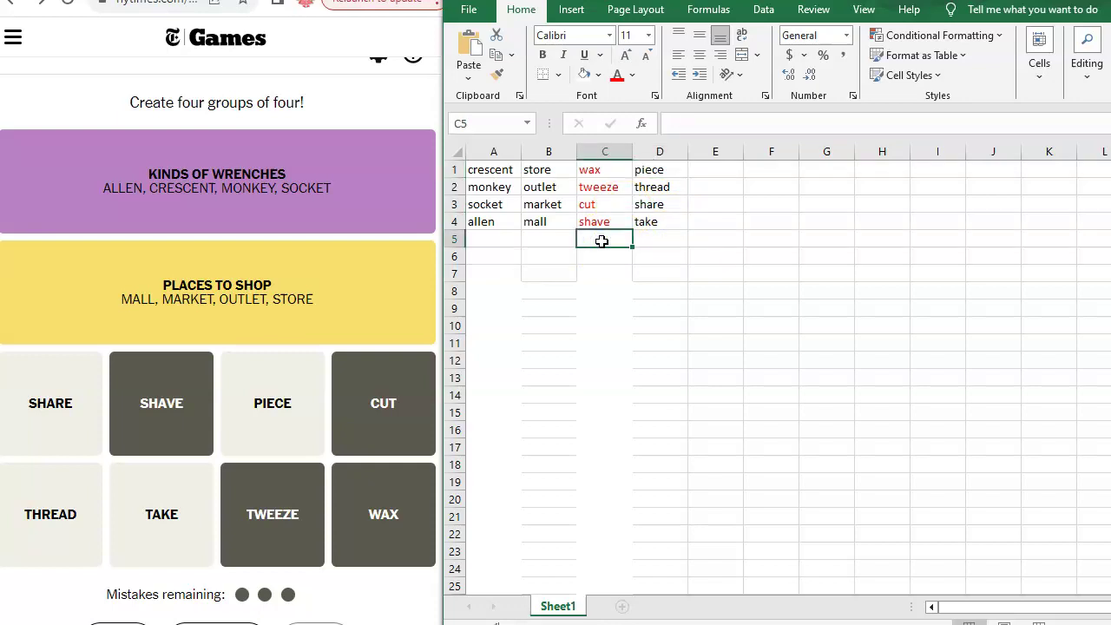
text(thread)
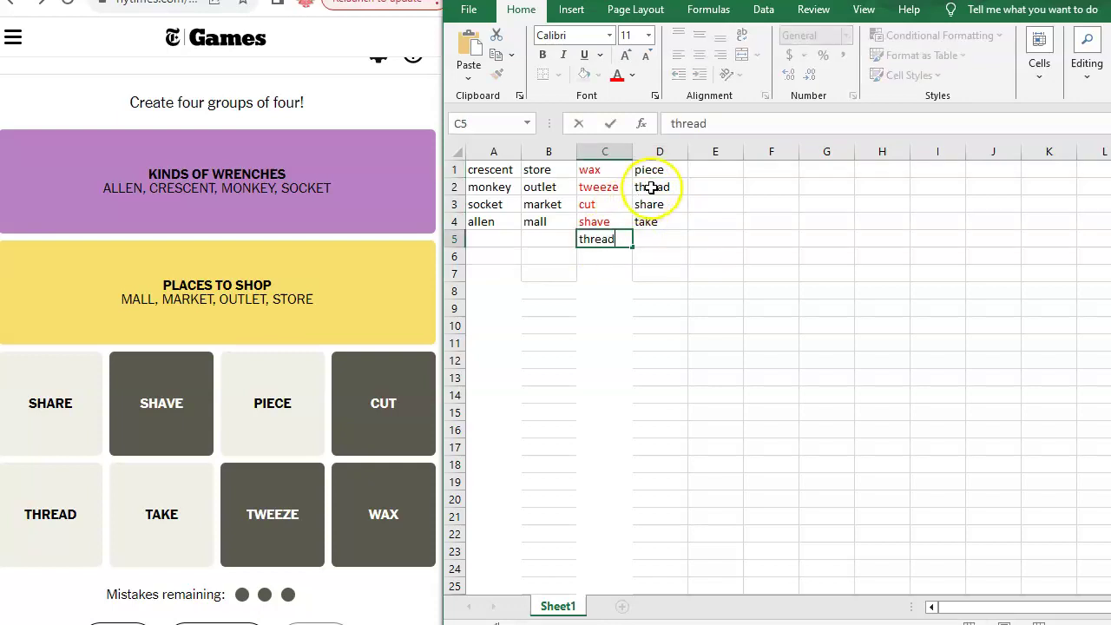
click(652, 188)
text(cut)
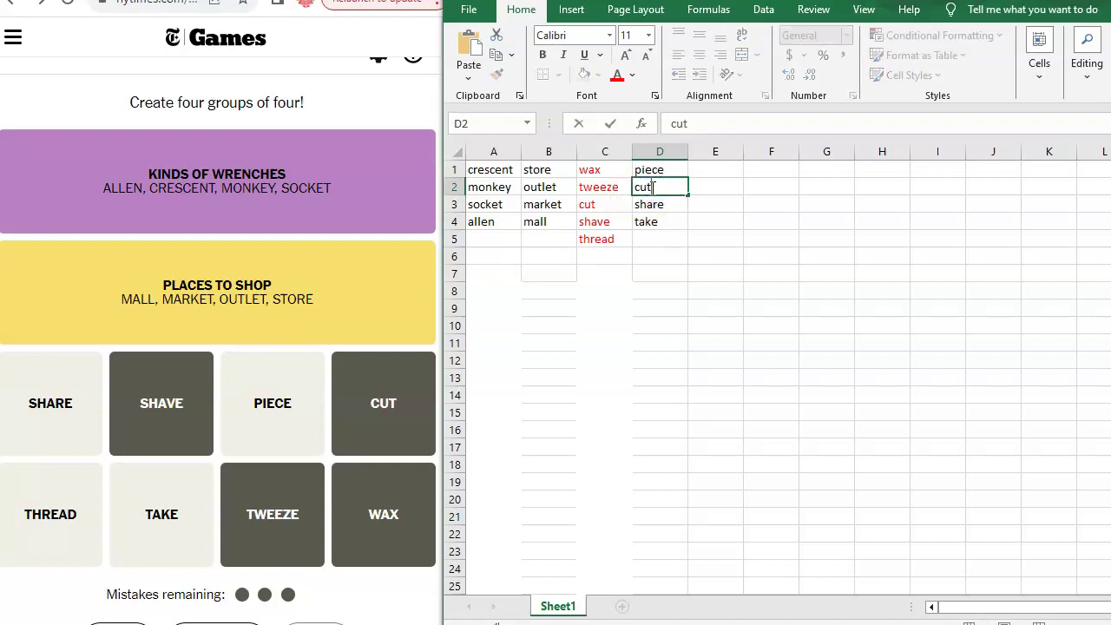
click(669, 271)
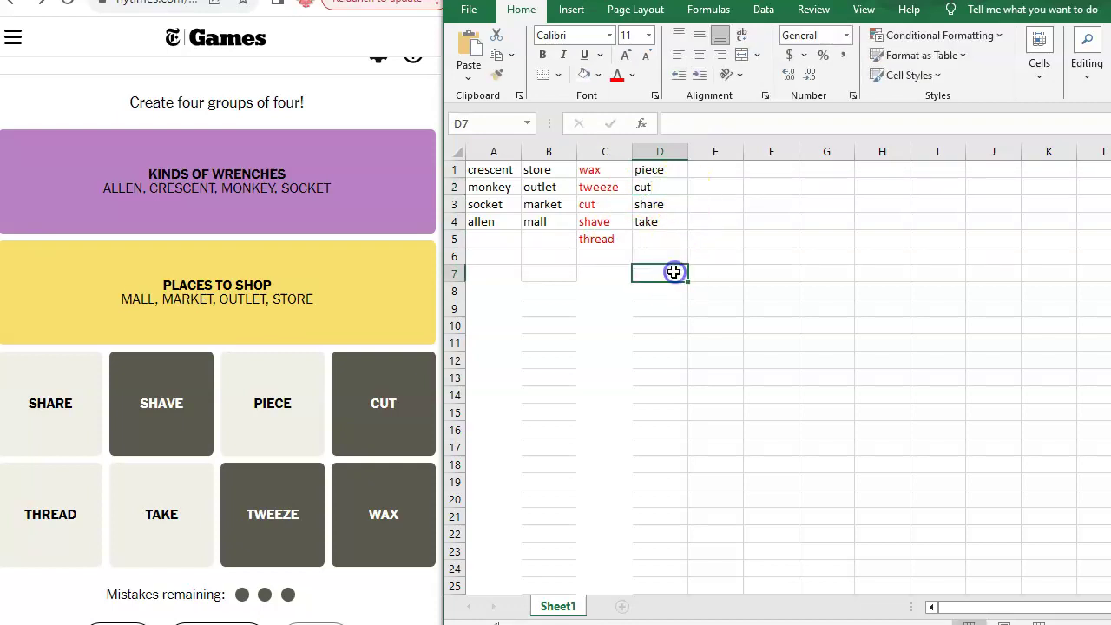
click(599, 205)
key(BackSpace)
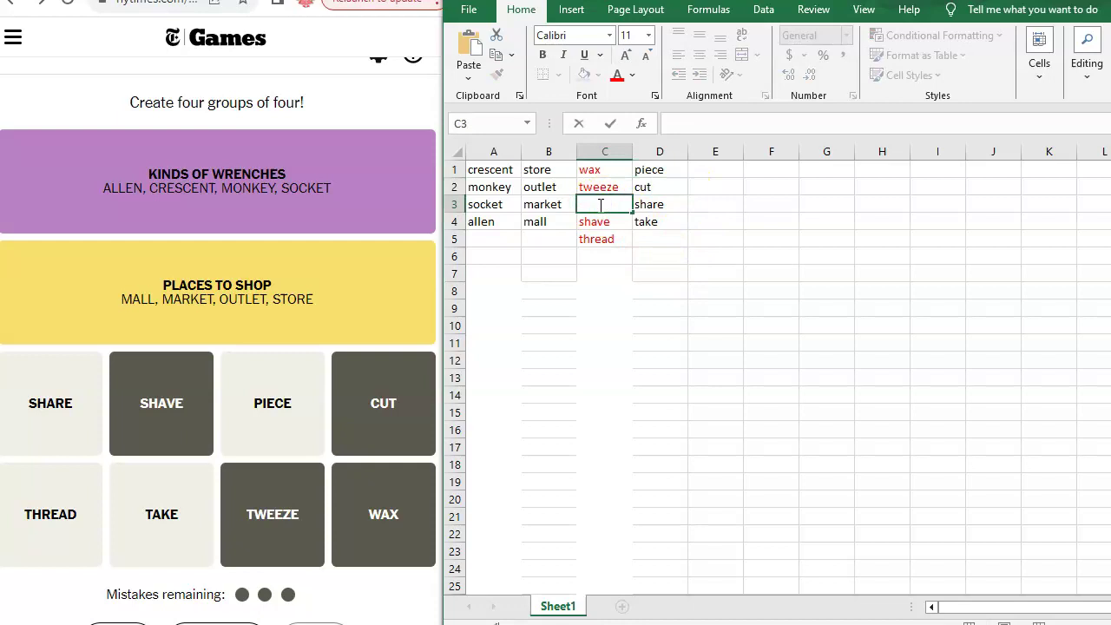
click(217, 618)
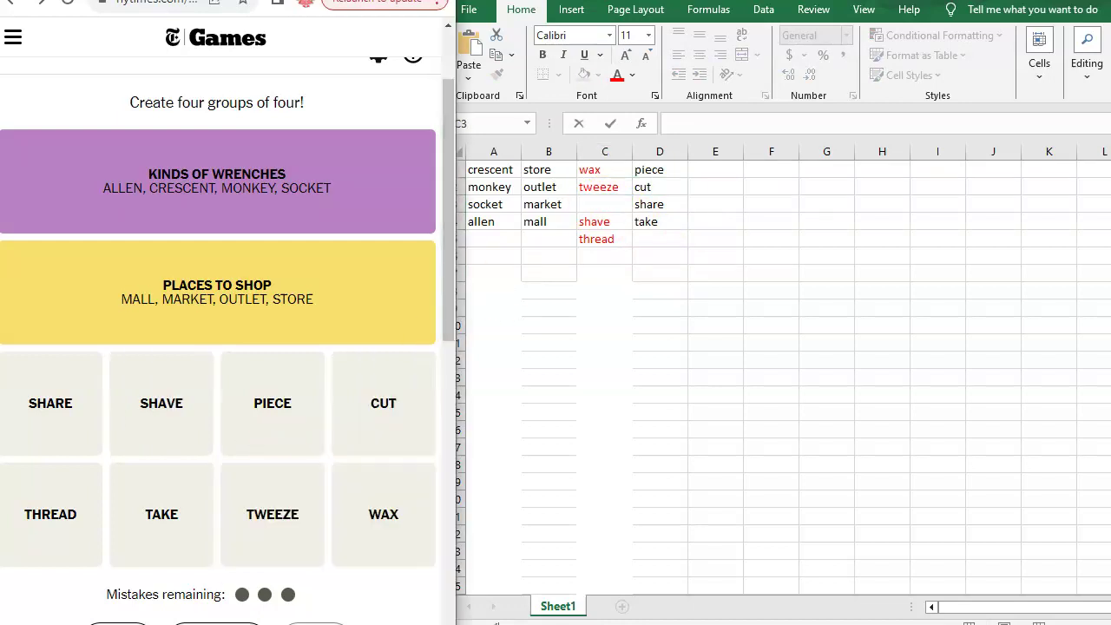
Submit THREAD, TWEEZE, WAX and SHAVE as the Ways to Remove Hair group
click(50, 510)
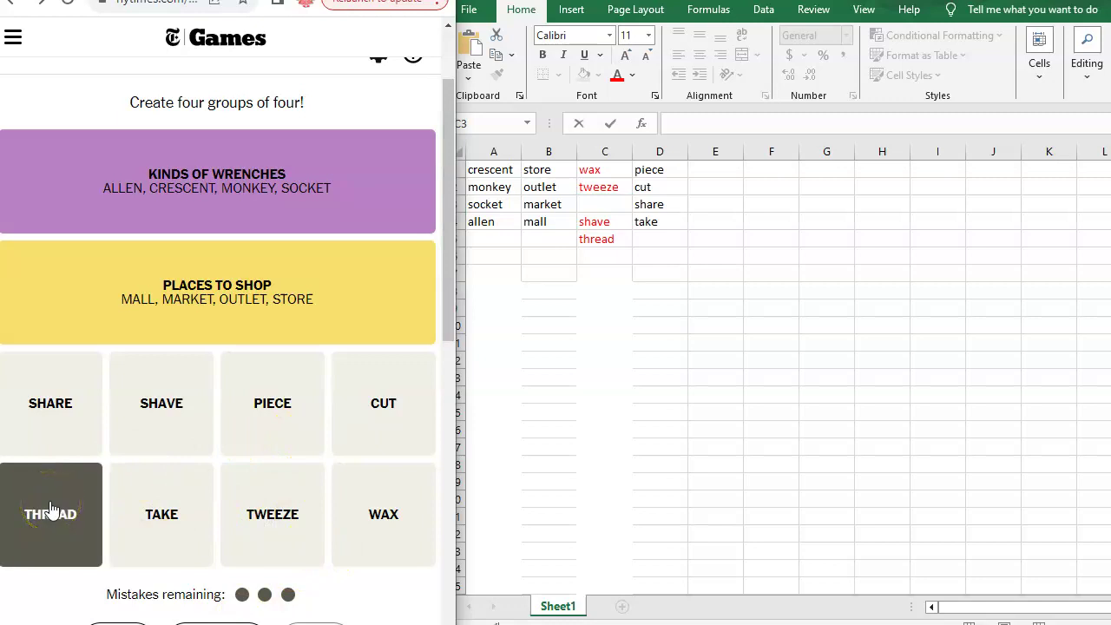
click(267, 512)
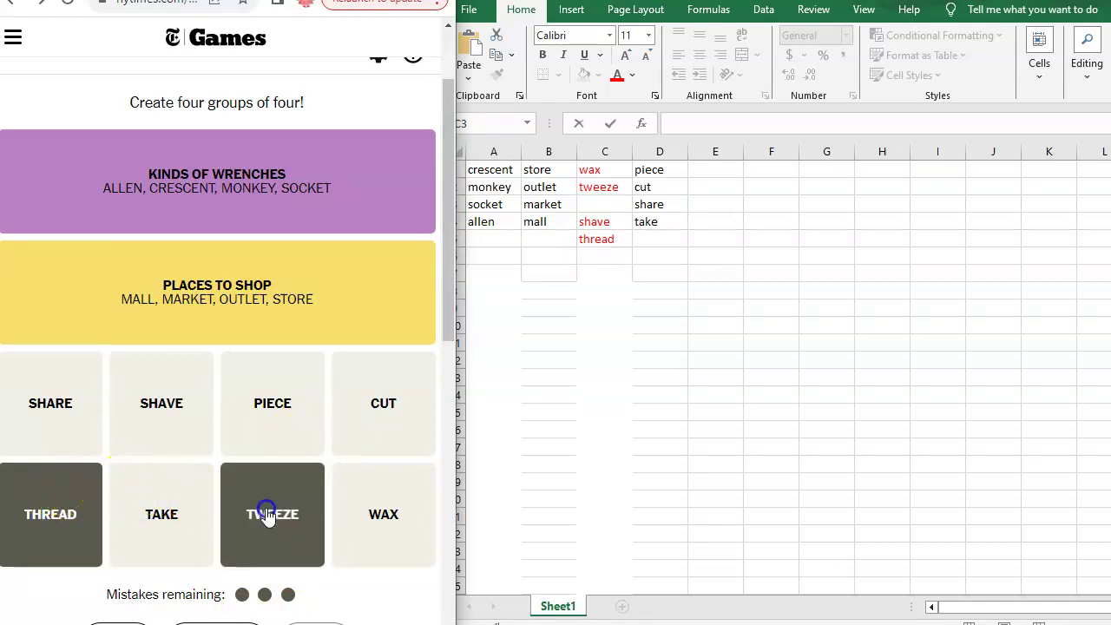
click(364, 520)
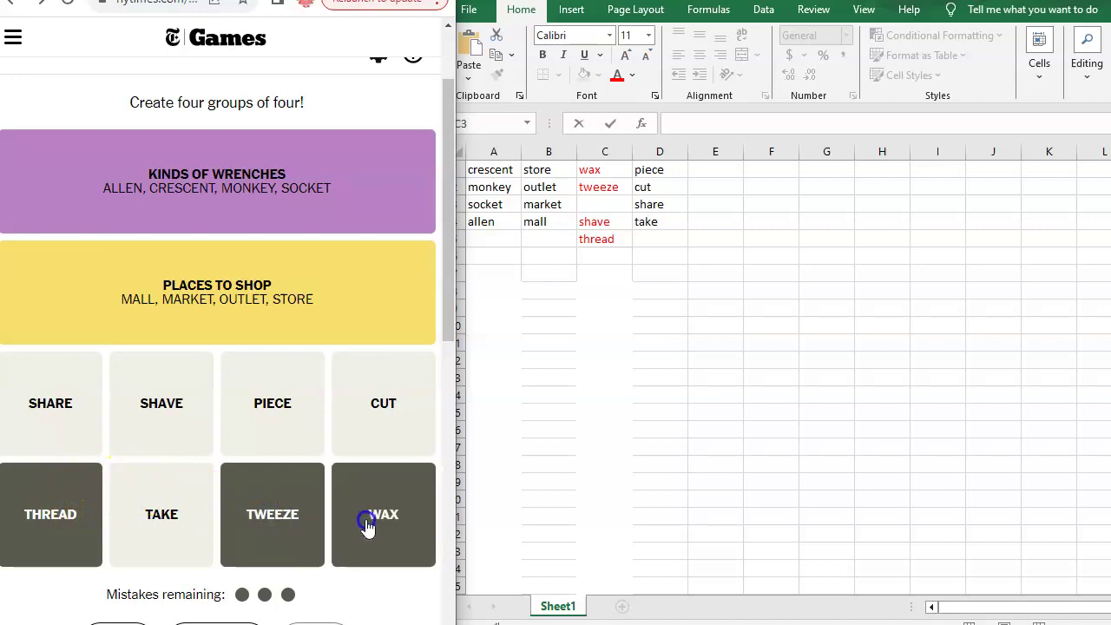
click(183, 415)
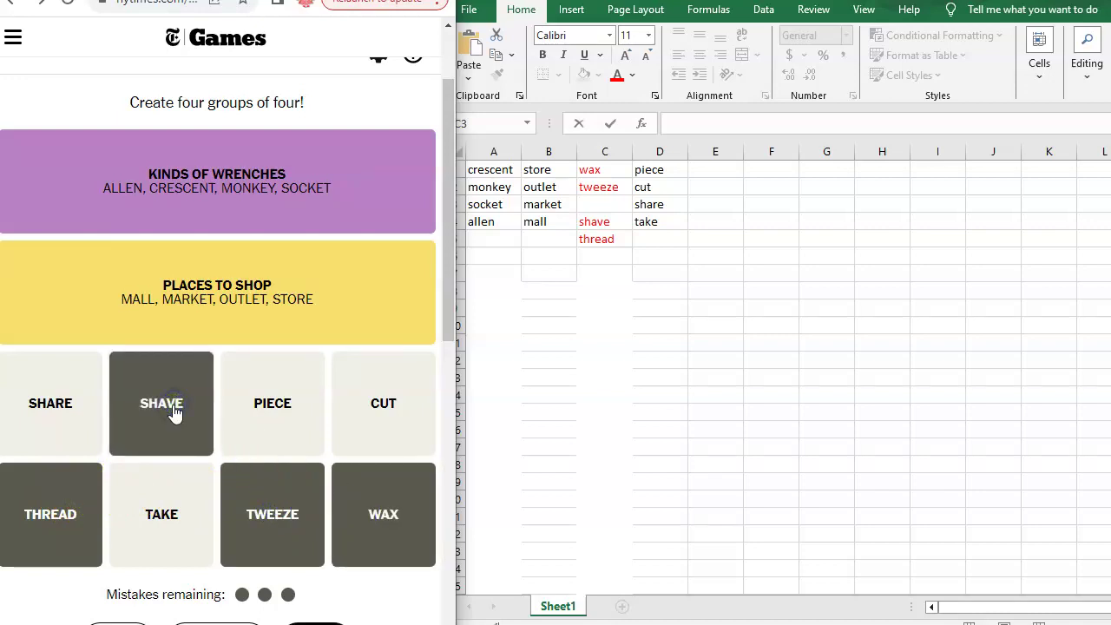
click(316, 623)
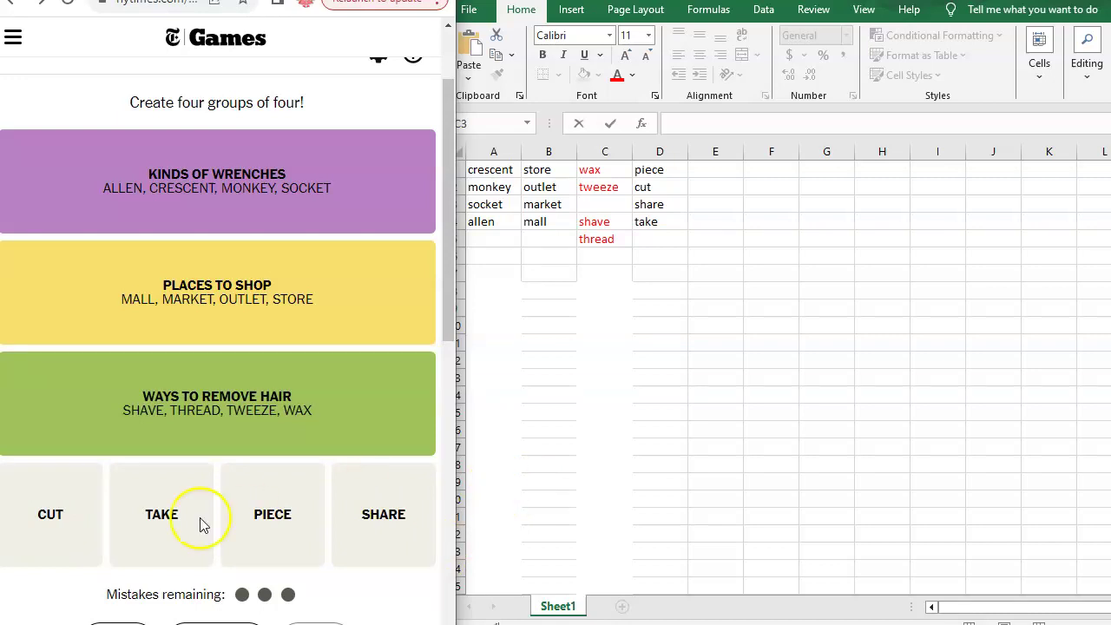
click(50, 521)
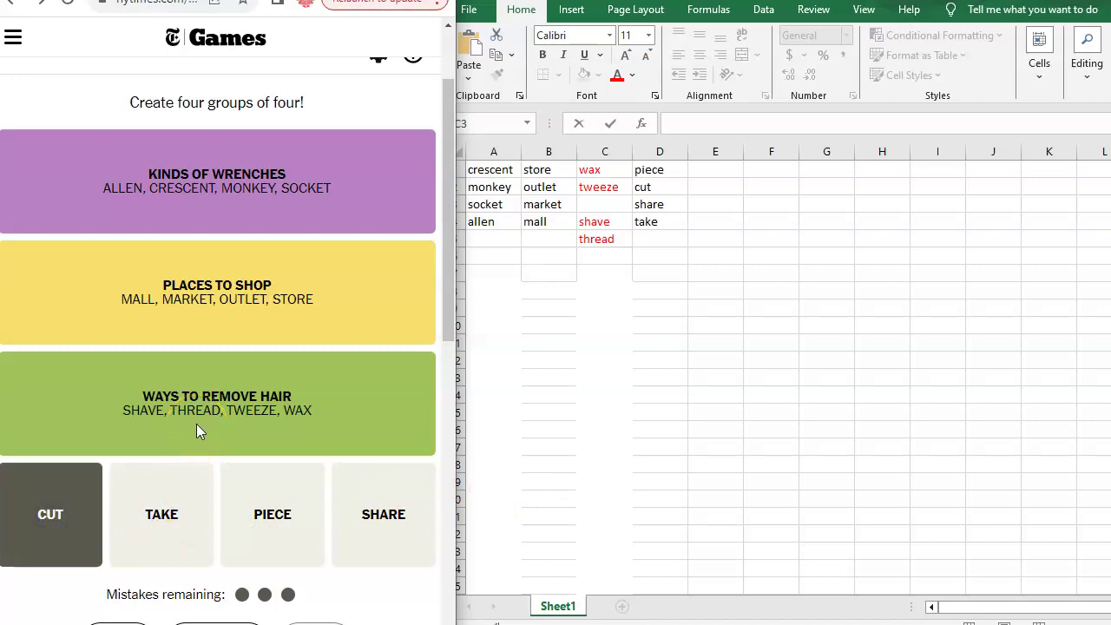
Submit CUT, TAKE, PIECE and SHARE as Portion of Profit to finish puzzle #173
click(176, 519)
click(244, 521)
click(385, 520)
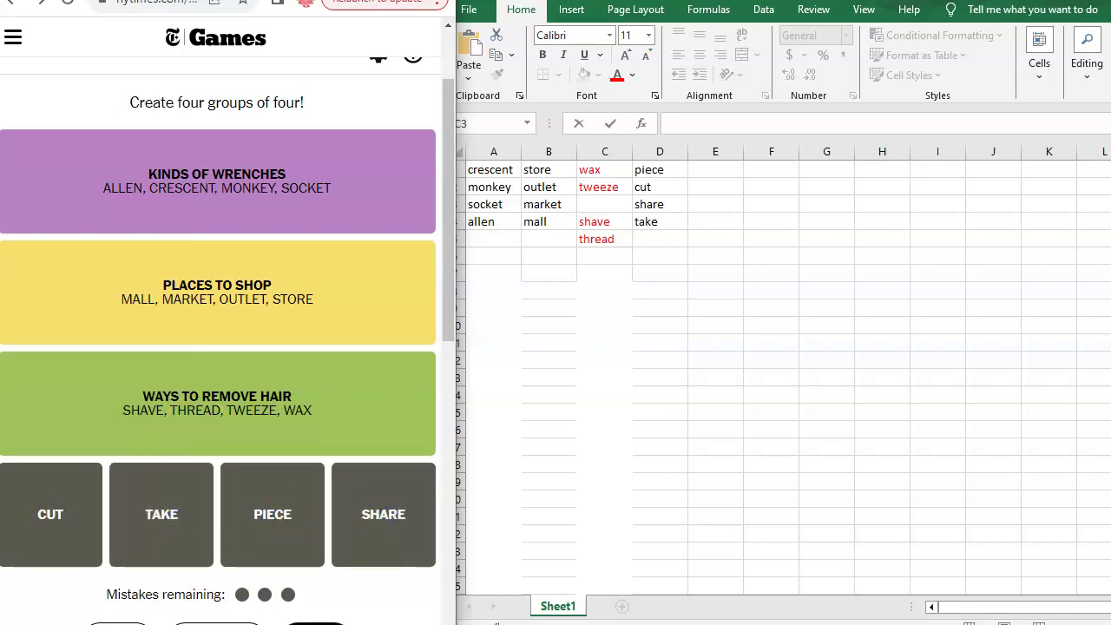
click(354, 621)
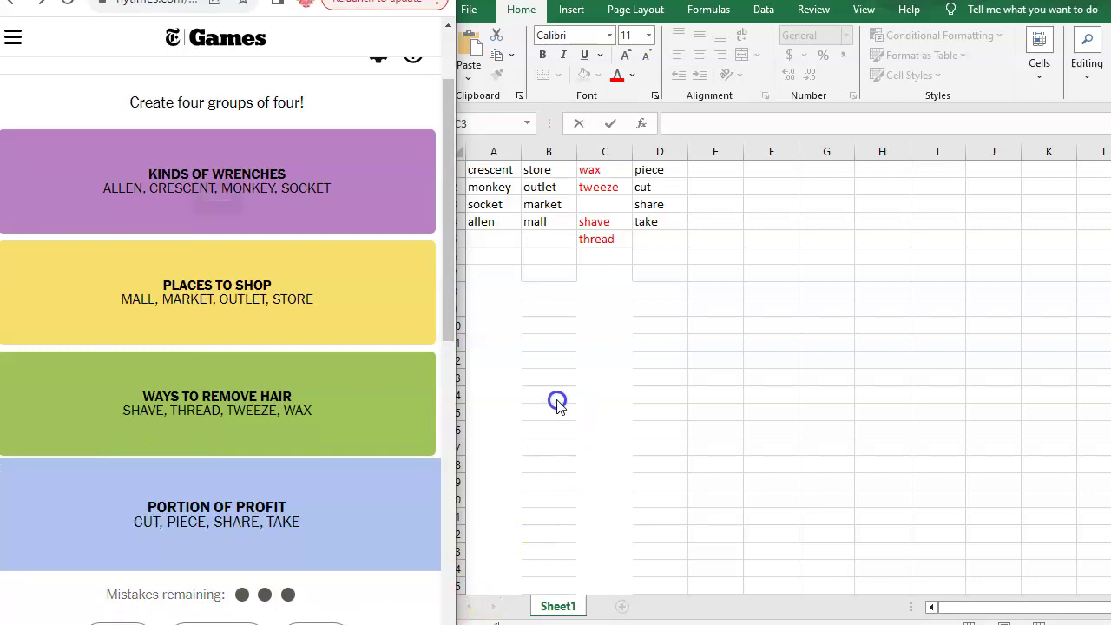